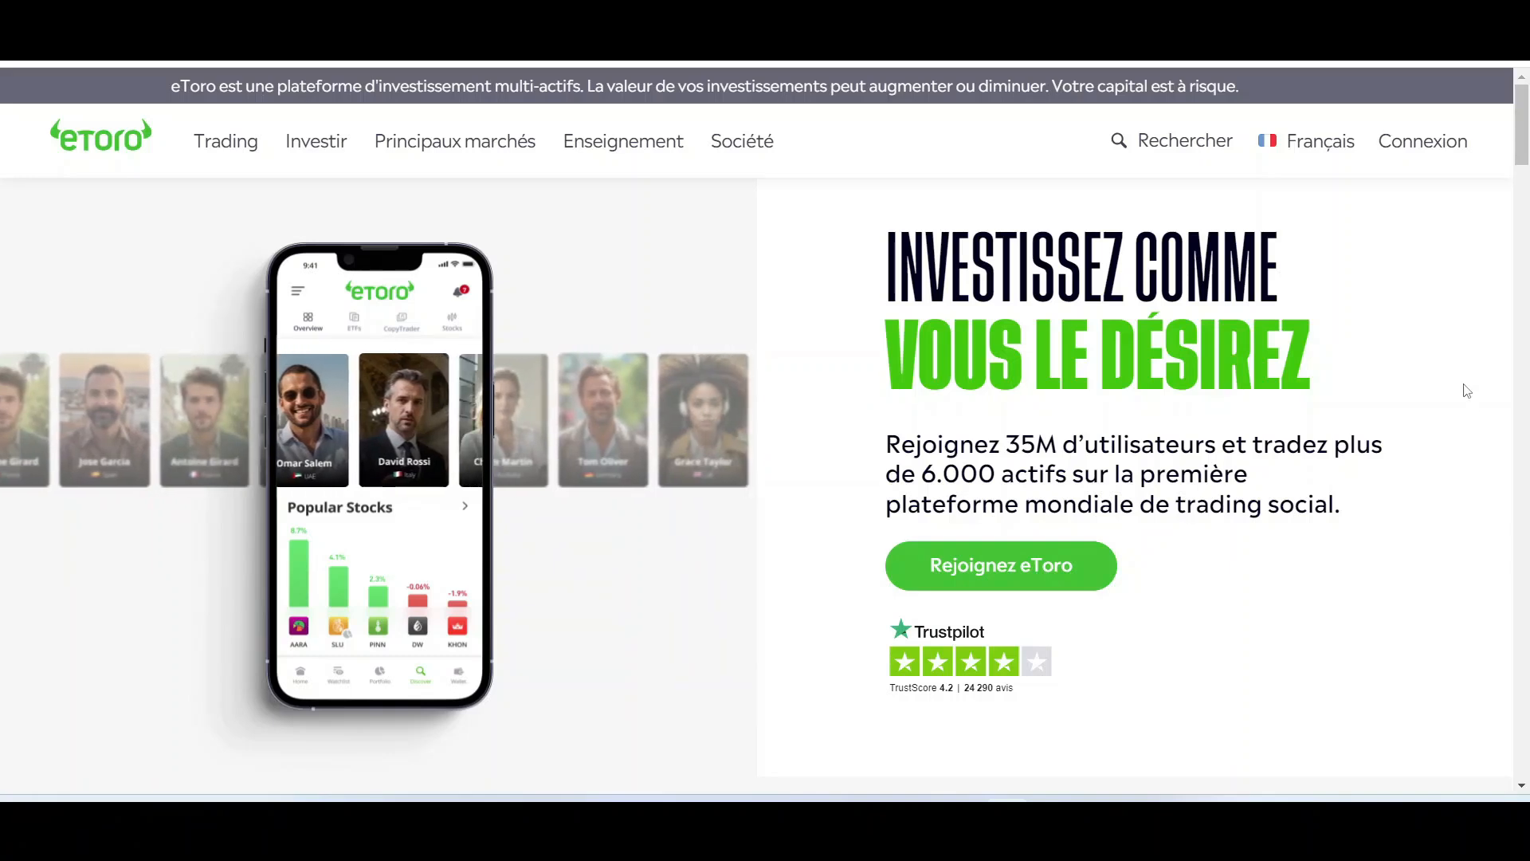
Step: Create an eToro account through the sign-up form and postpone the e-mail address verification
{"action": "left_click", "coordinate": [989, 575]}
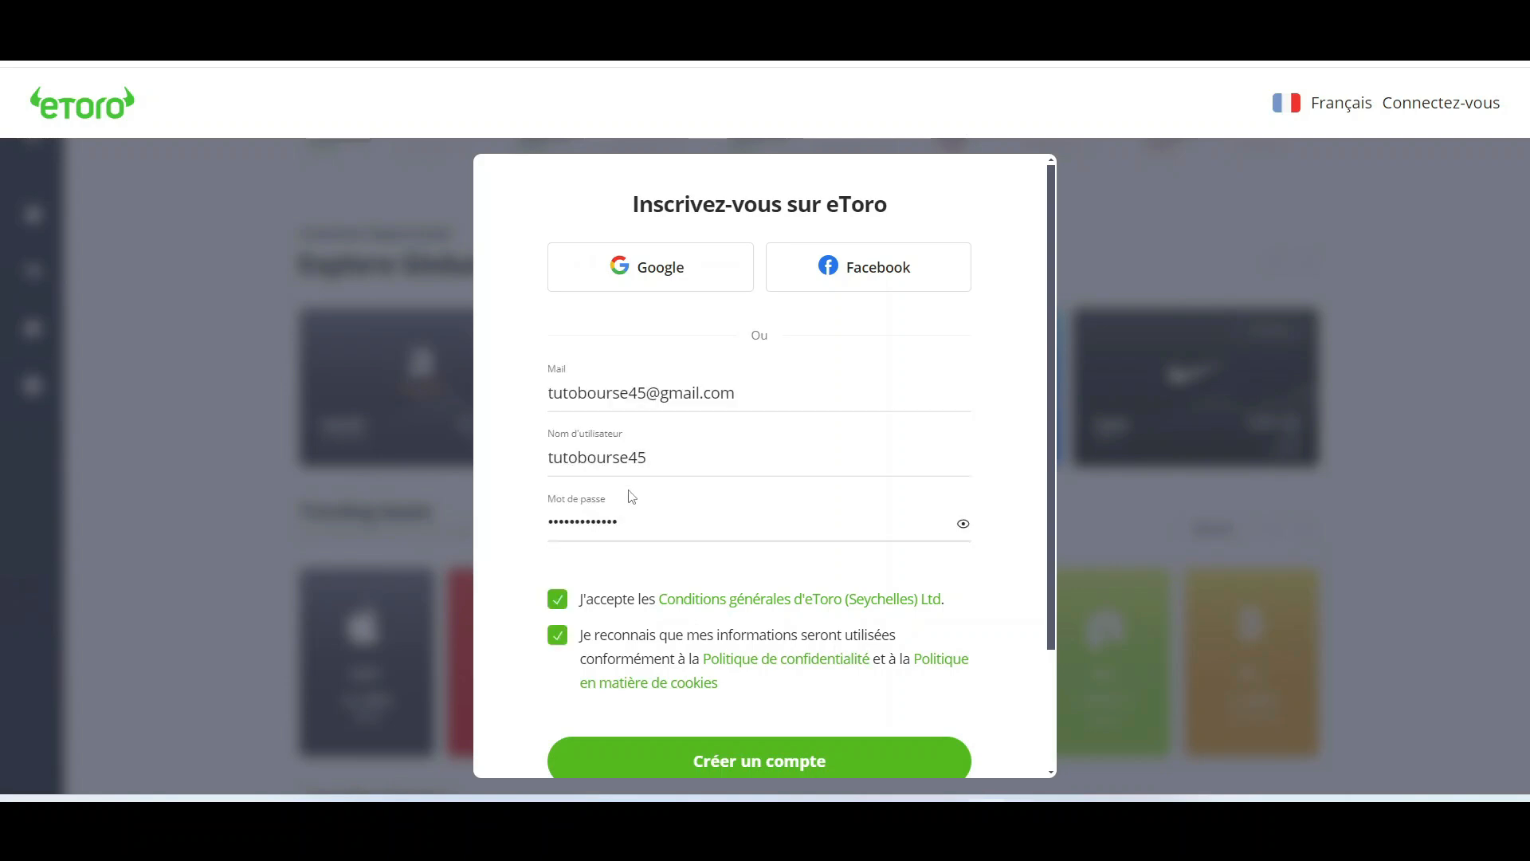
{"action": "scroll", "coordinate": [628, 495], "scroll_direction": "down", "scroll_amount": 2}
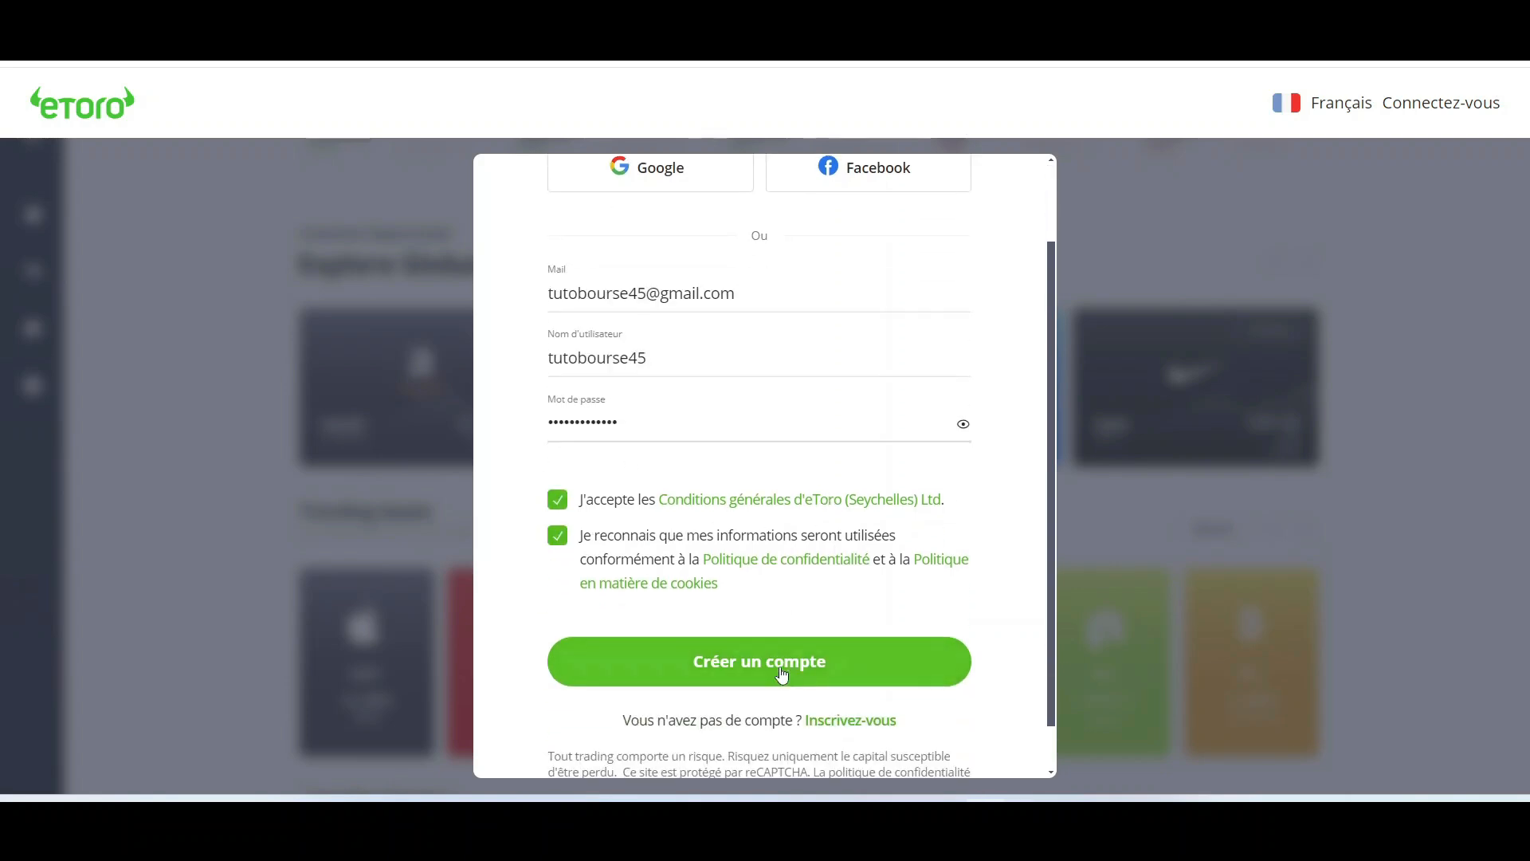
{"action": "left_click", "coordinate": [782, 673]}
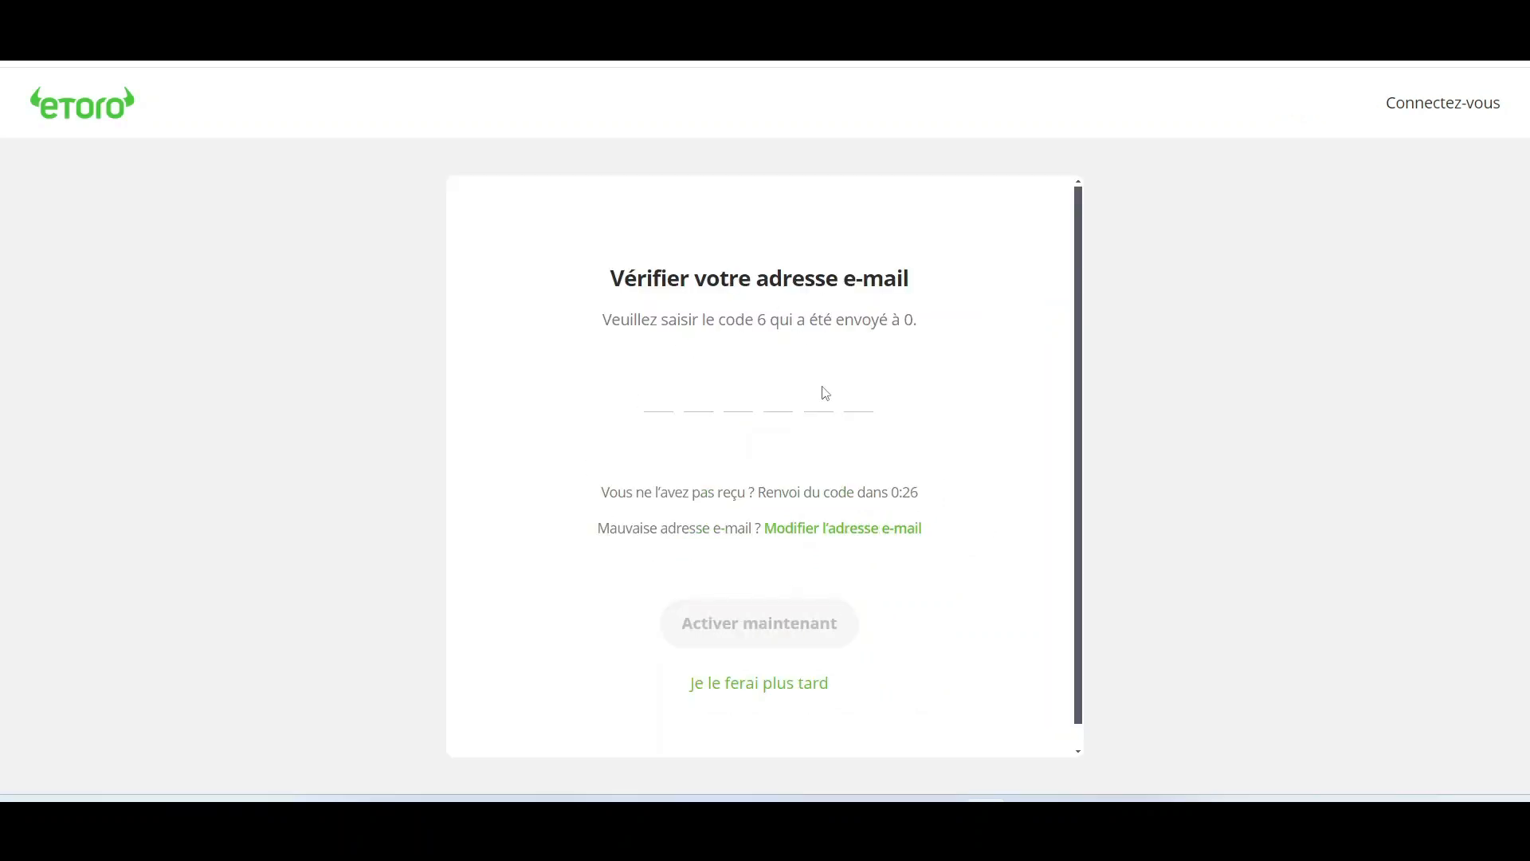
{"action": "left_click", "coordinate": [733, 690]}
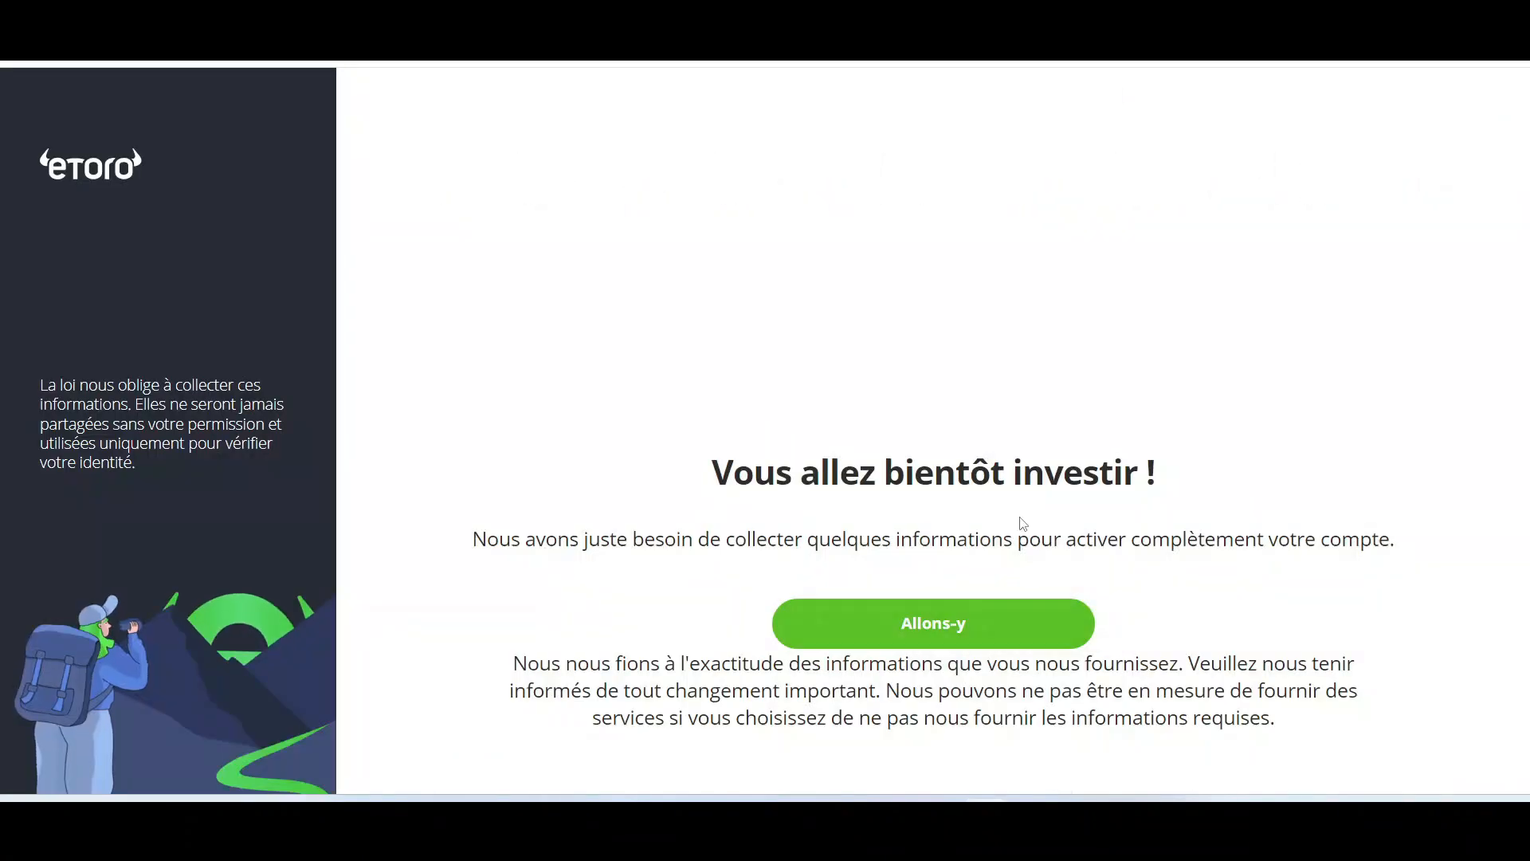
Step: Start the identity profile, look over its personal details form, and quit the verification session without filling it in
{"action": "left_click", "coordinate": [1017, 618]}
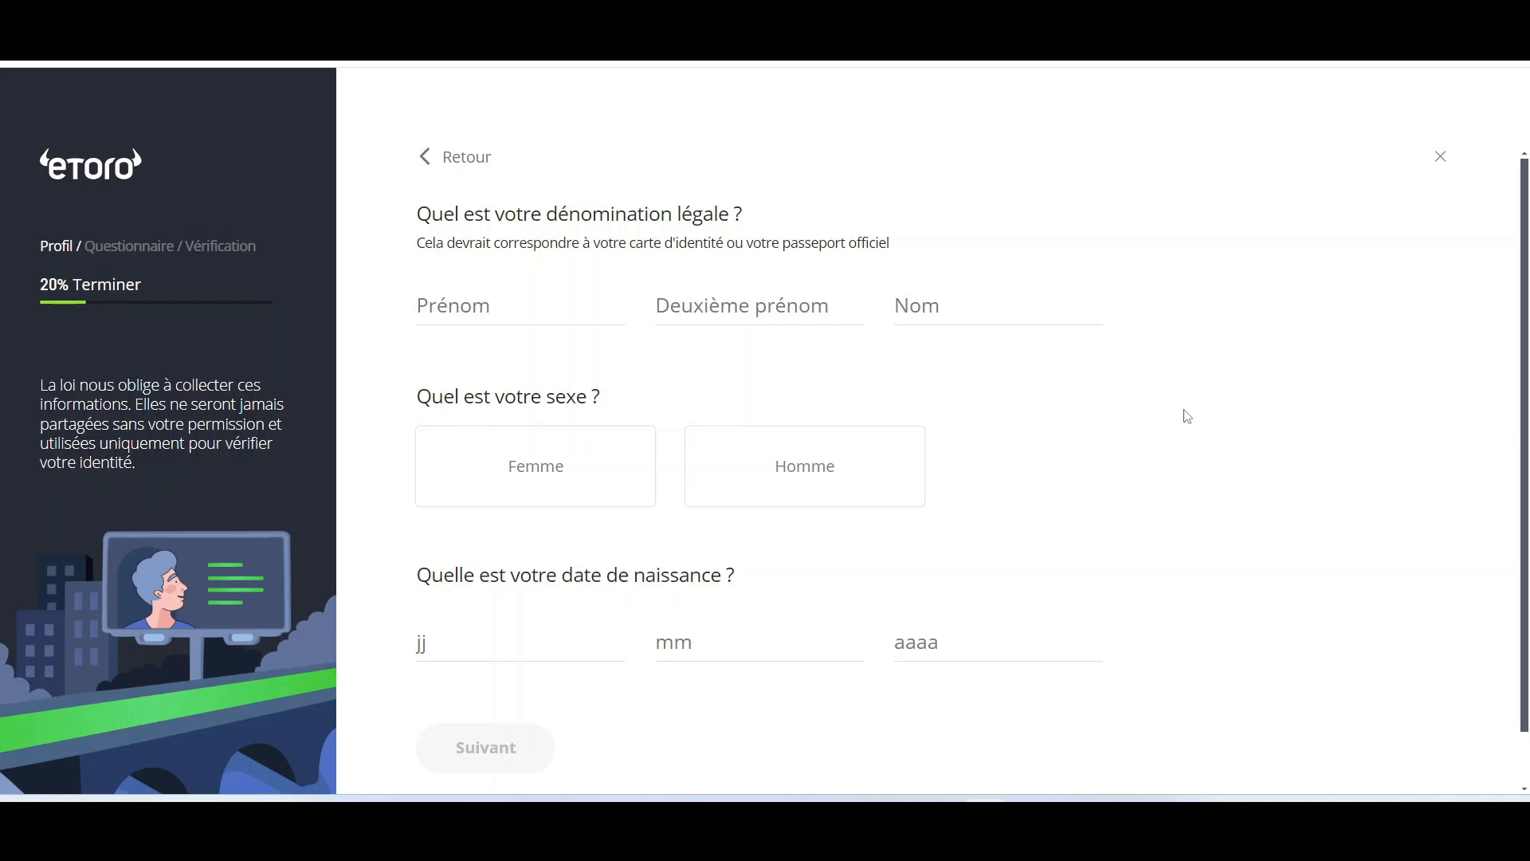
{"action": "scroll", "coordinate": [734, 710], "scroll_direction": "down", "scroll_amount": 2}
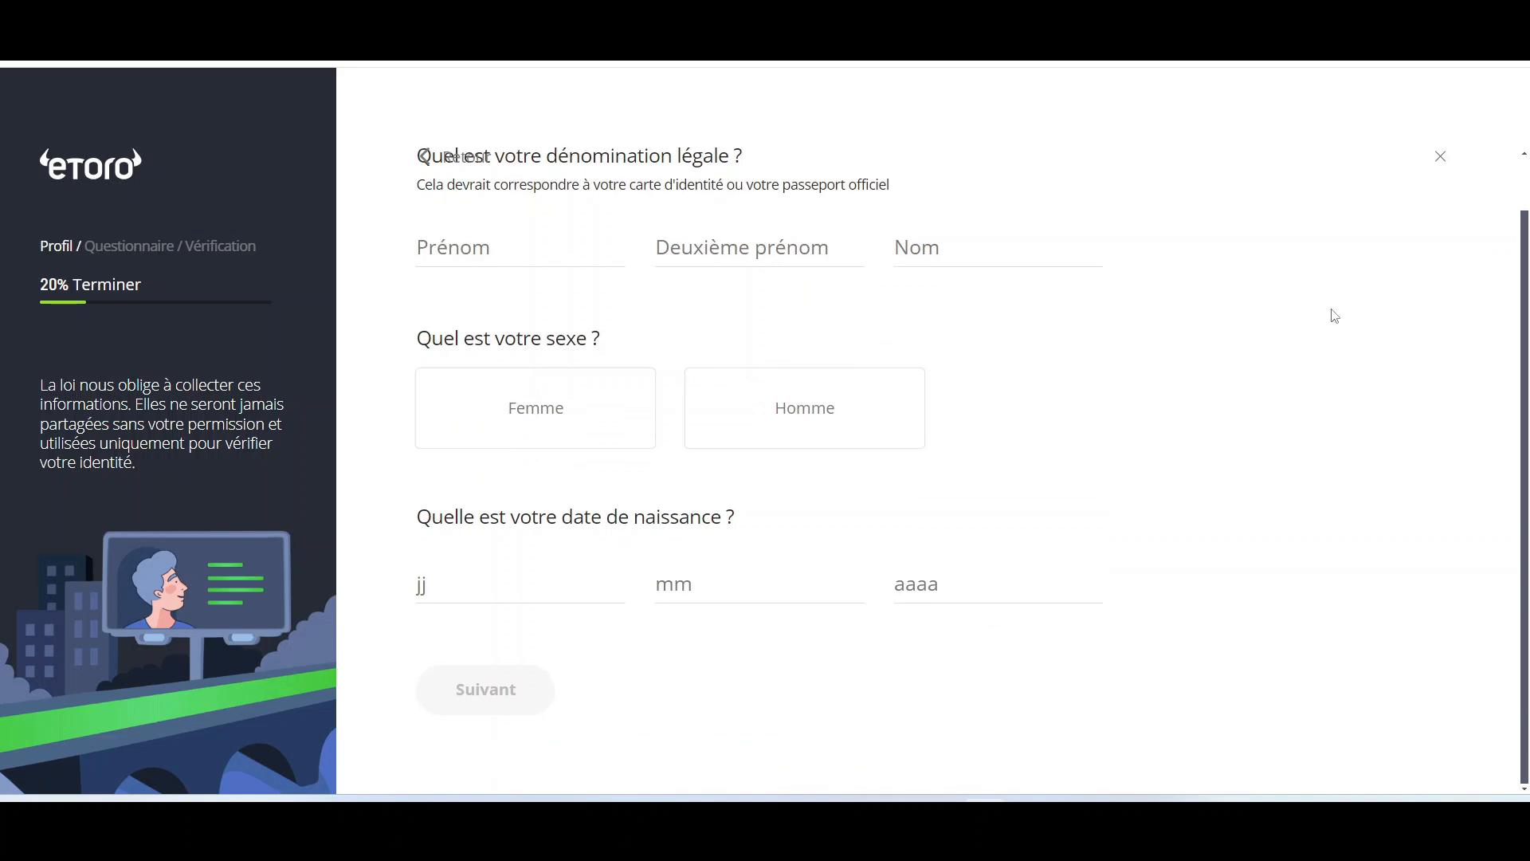
{"action": "scroll", "coordinate": [1376, 279], "scroll_direction": "up", "scroll_amount": 2}
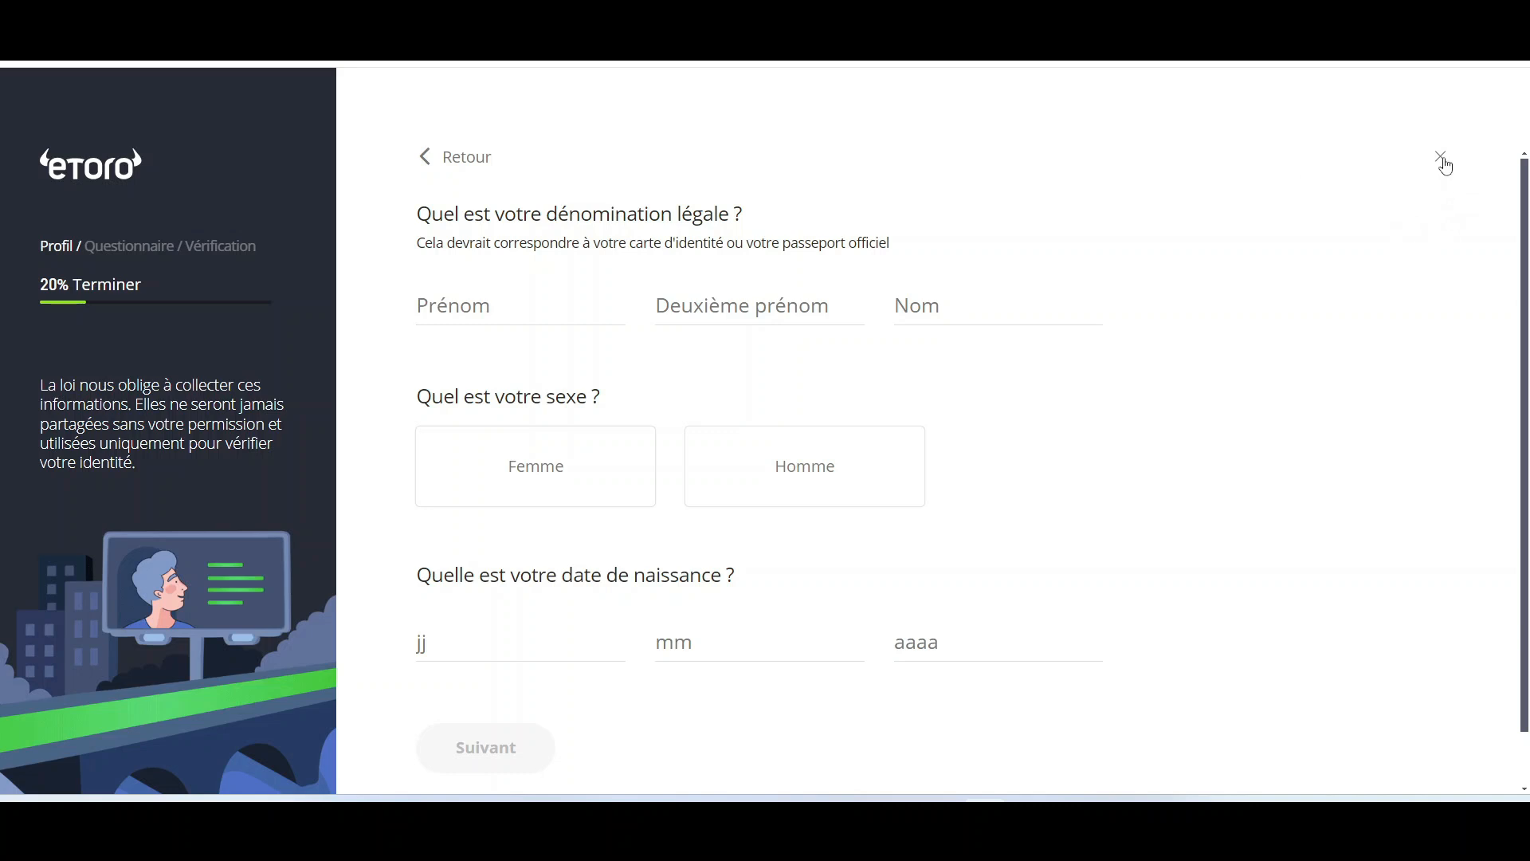
{"action": "left_click", "coordinate": [1444, 159]}
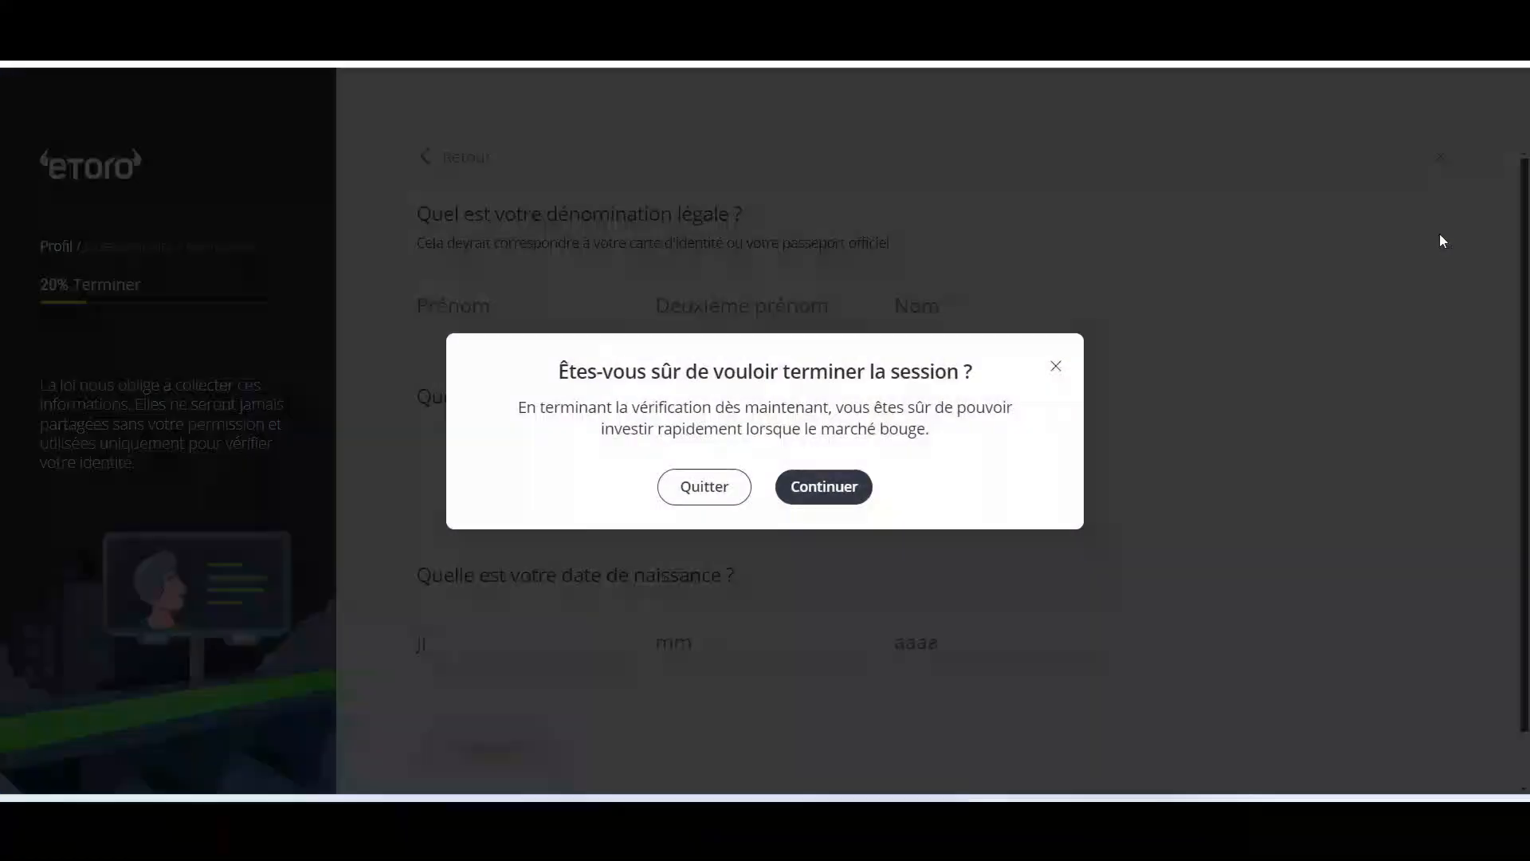
{"action": "left_click", "coordinate": [740, 504]}
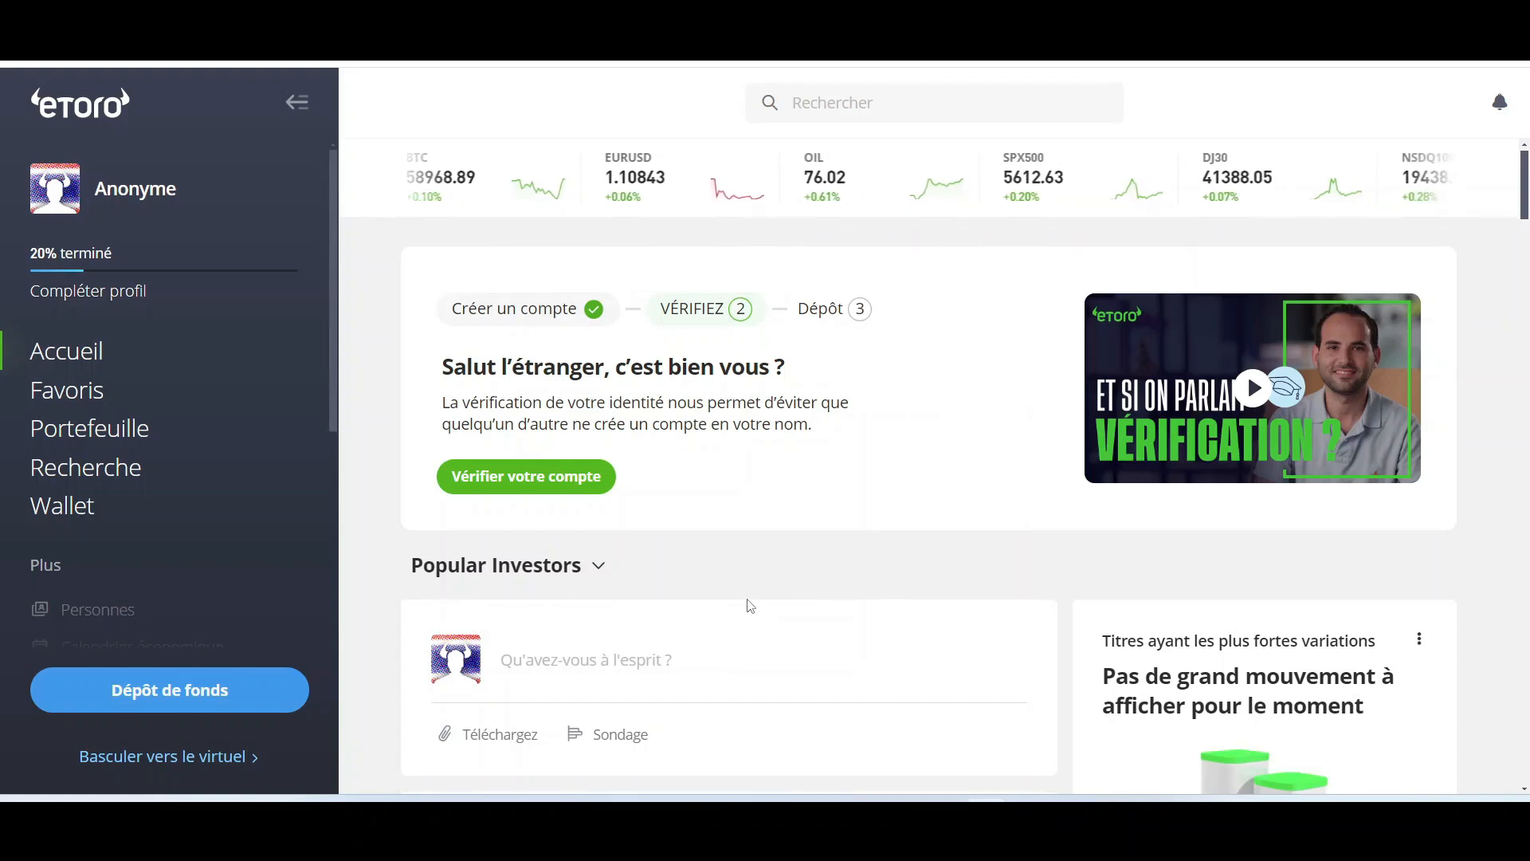
Step: Look through the home page, including its verification banner, Popular Investors feed and side cards
{"action": "scroll", "coordinate": [750, 606], "scroll_direction": "down", "scroll_amount": 15}
{"action": "scroll", "coordinate": [760, 582], "scroll_direction": "up", "scroll_amount": 15}
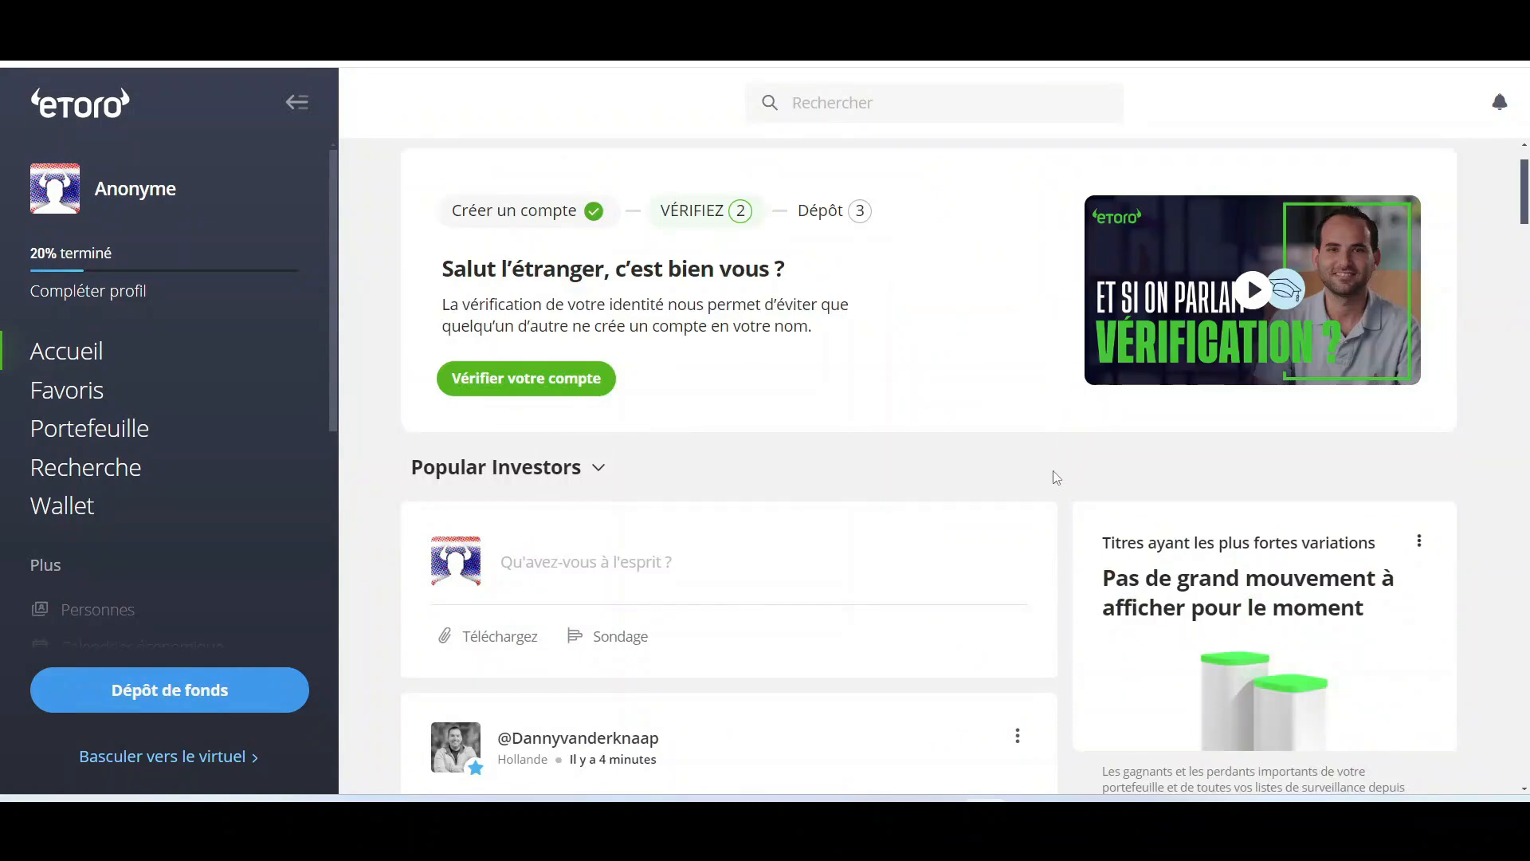
{"action": "scroll", "coordinate": [1056, 476], "scroll_direction": "down", "scroll_amount": 1}
{"action": "scroll", "coordinate": [876, 446], "scroll_direction": "up", "scroll_amount": 2}
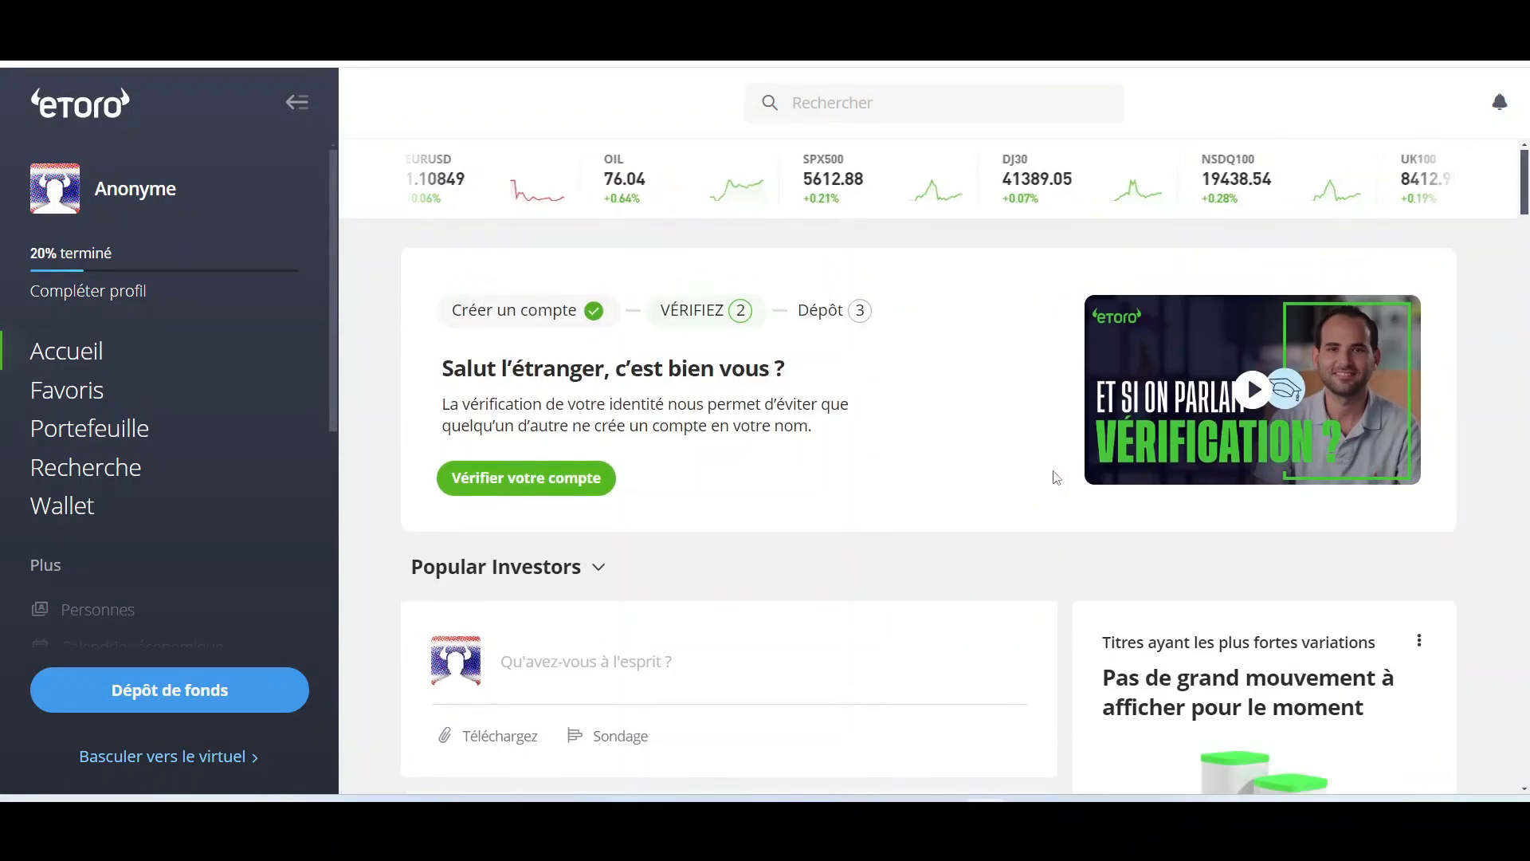
{"action": "scroll", "coordinate": [762, 409], "scroll_direction": "down", "scroll_amount": 2}
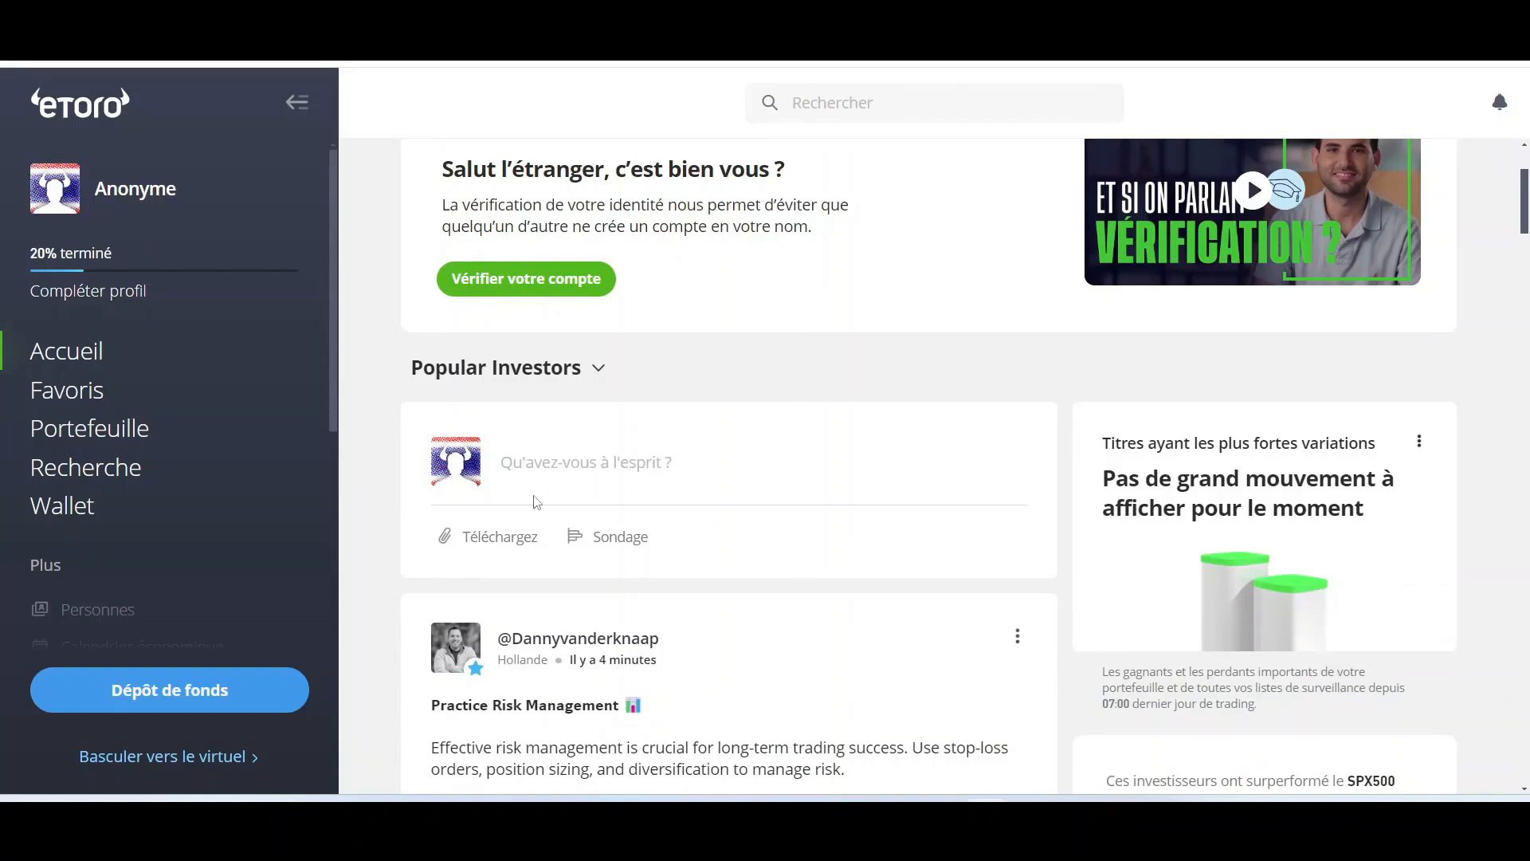
{"action": "scroll", "coordinate": [590, 533], "scroll_direction": "down", "scroll_amount": 5}
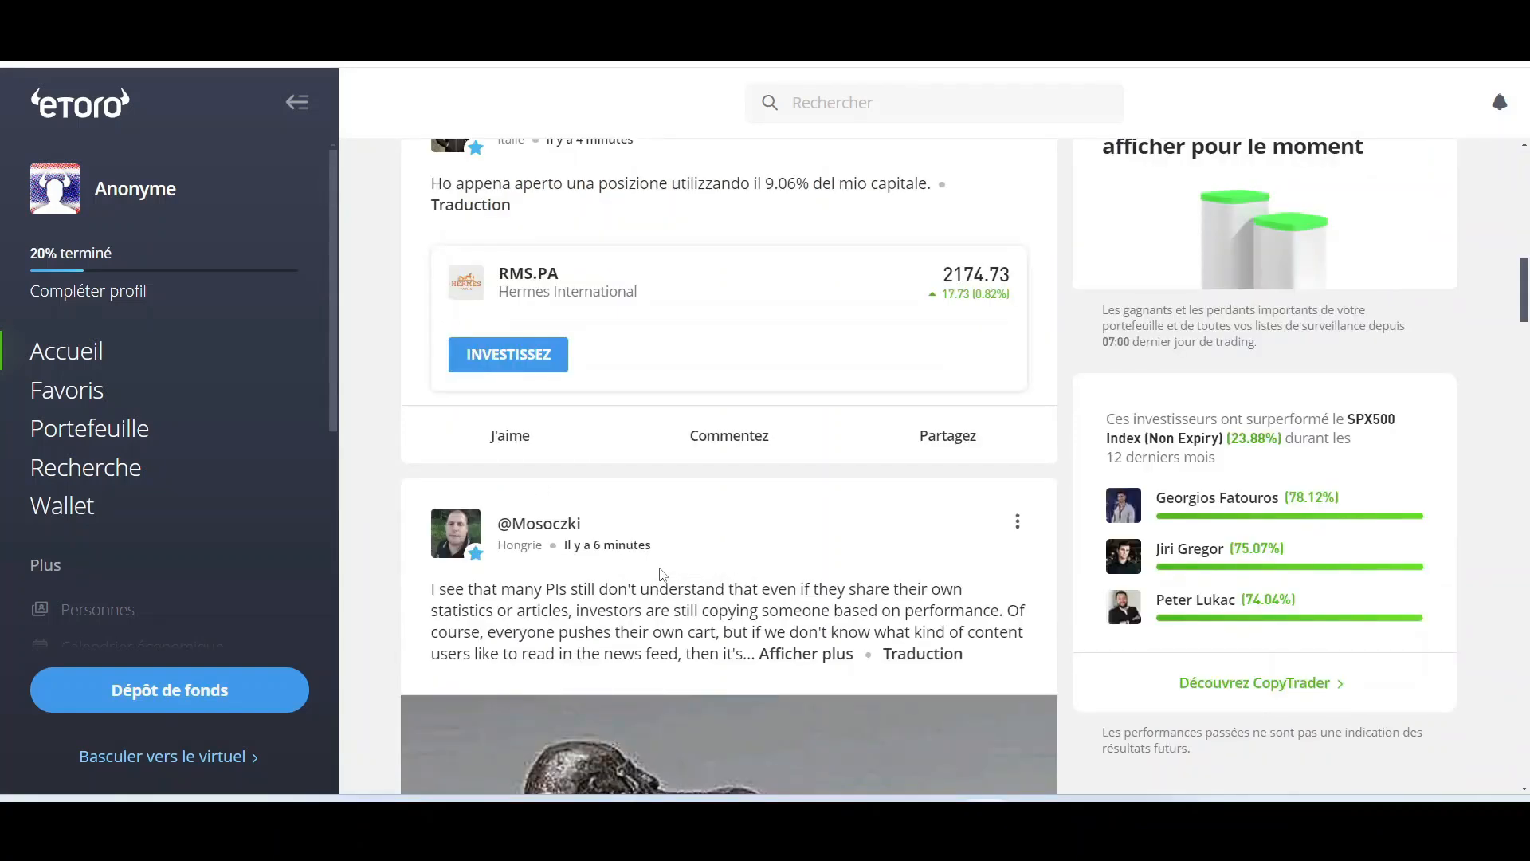
{"action": "scroll", "coordinate": [672, 563], "scroll_direction": "up", "scroll_amount": 7}
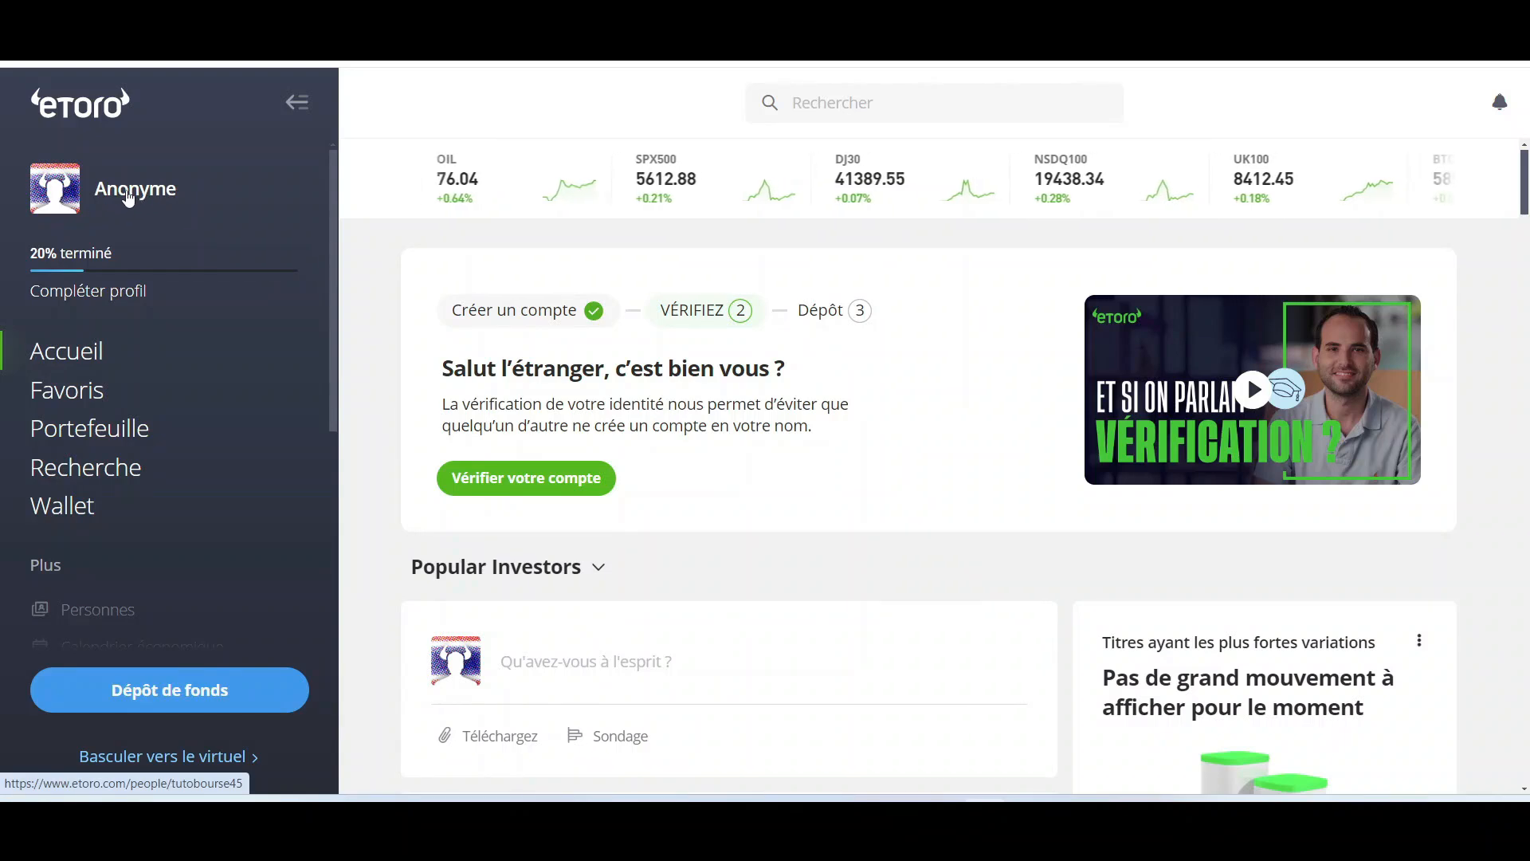
Step: Open the account's own profile, dismiss the biography prompt, and review the Aperçu and Statistiques sections
{"action": "left_click", "coordinate": [137, 191]}
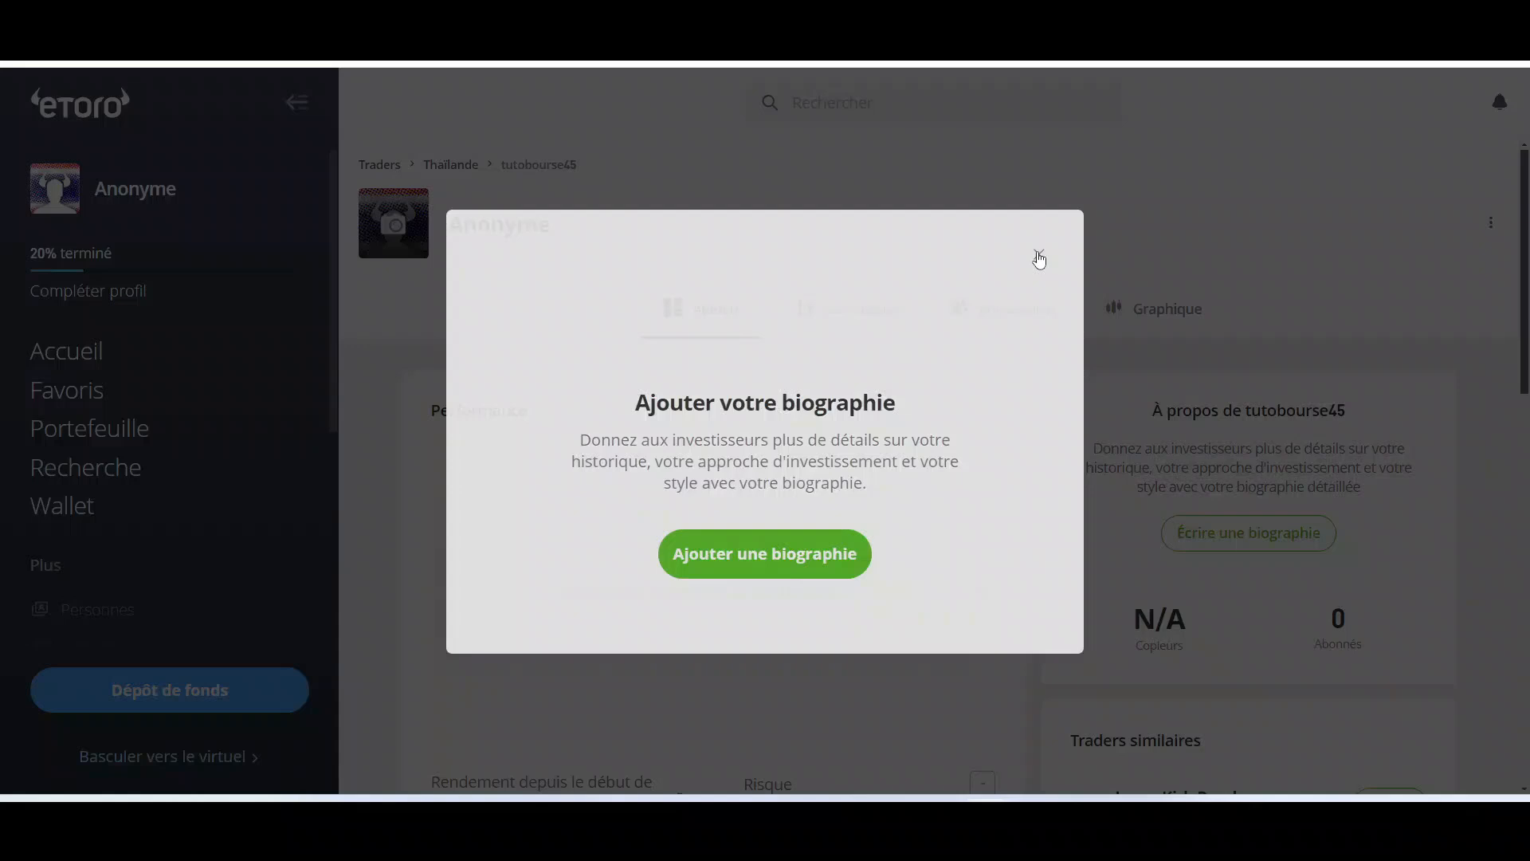
{"action": "left_click", "coordinate": [1040, 257]}
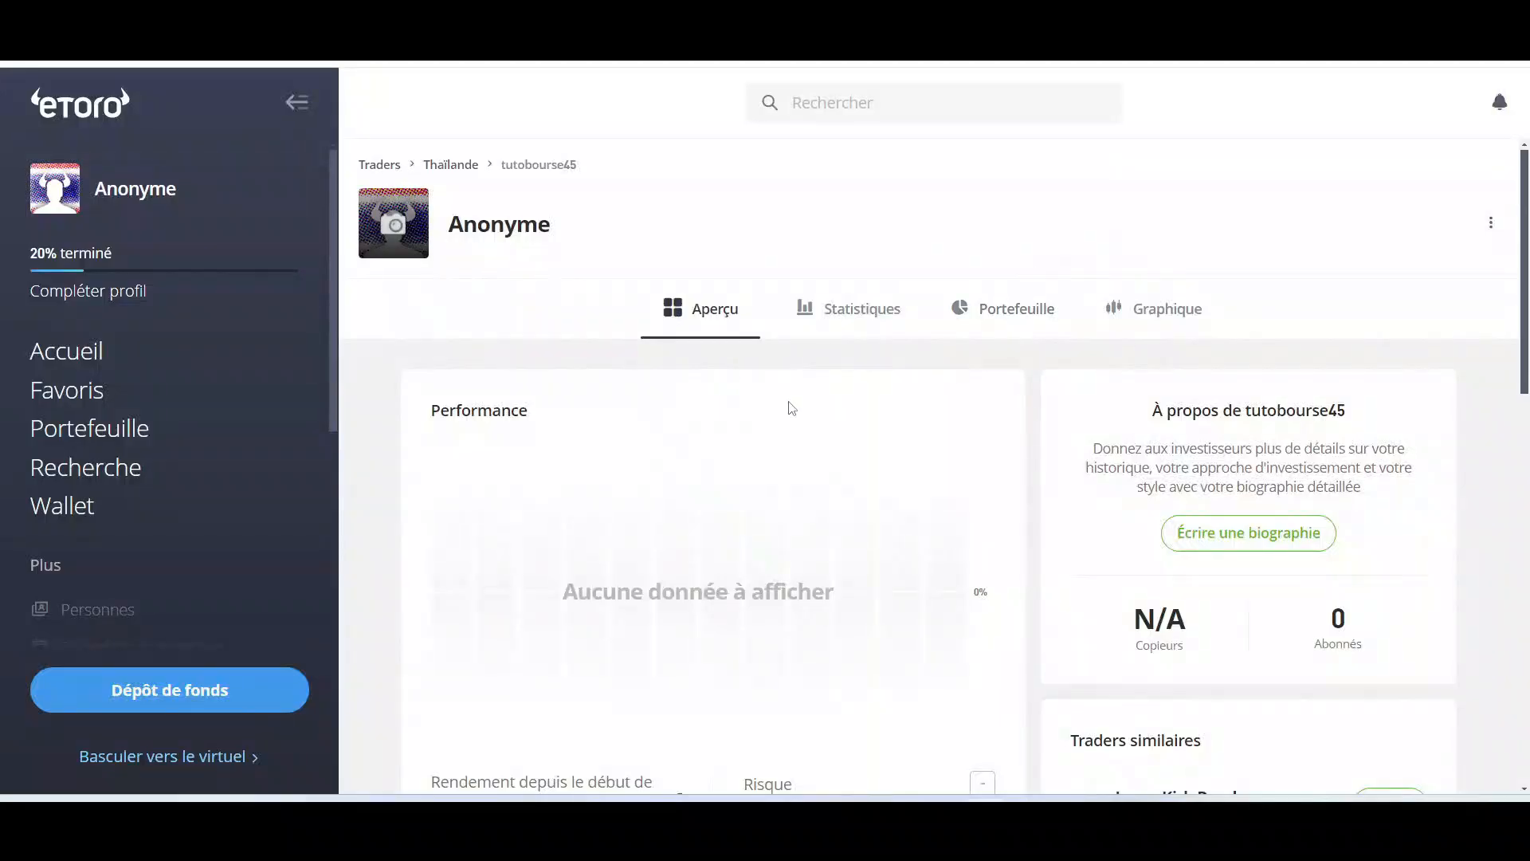
{"action": "scroll", "coordinate": [586, 563], "scroll_direction": "down", "scroll_amount": 10}
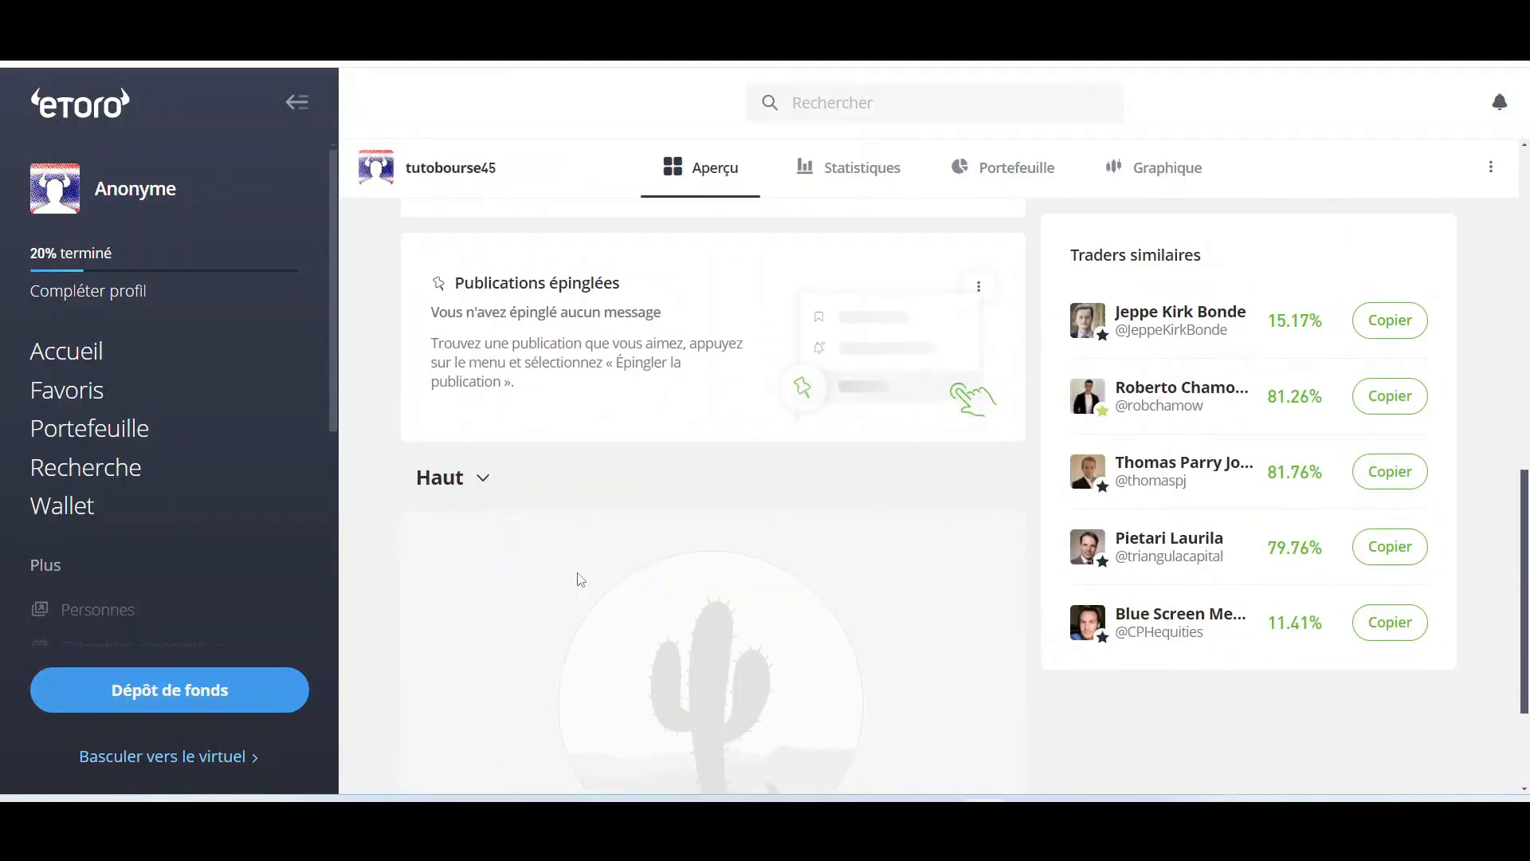
{"action": "scroll", "coordinate": [581, 577], "scroll_direction": "up", "scroll_amount": 10}
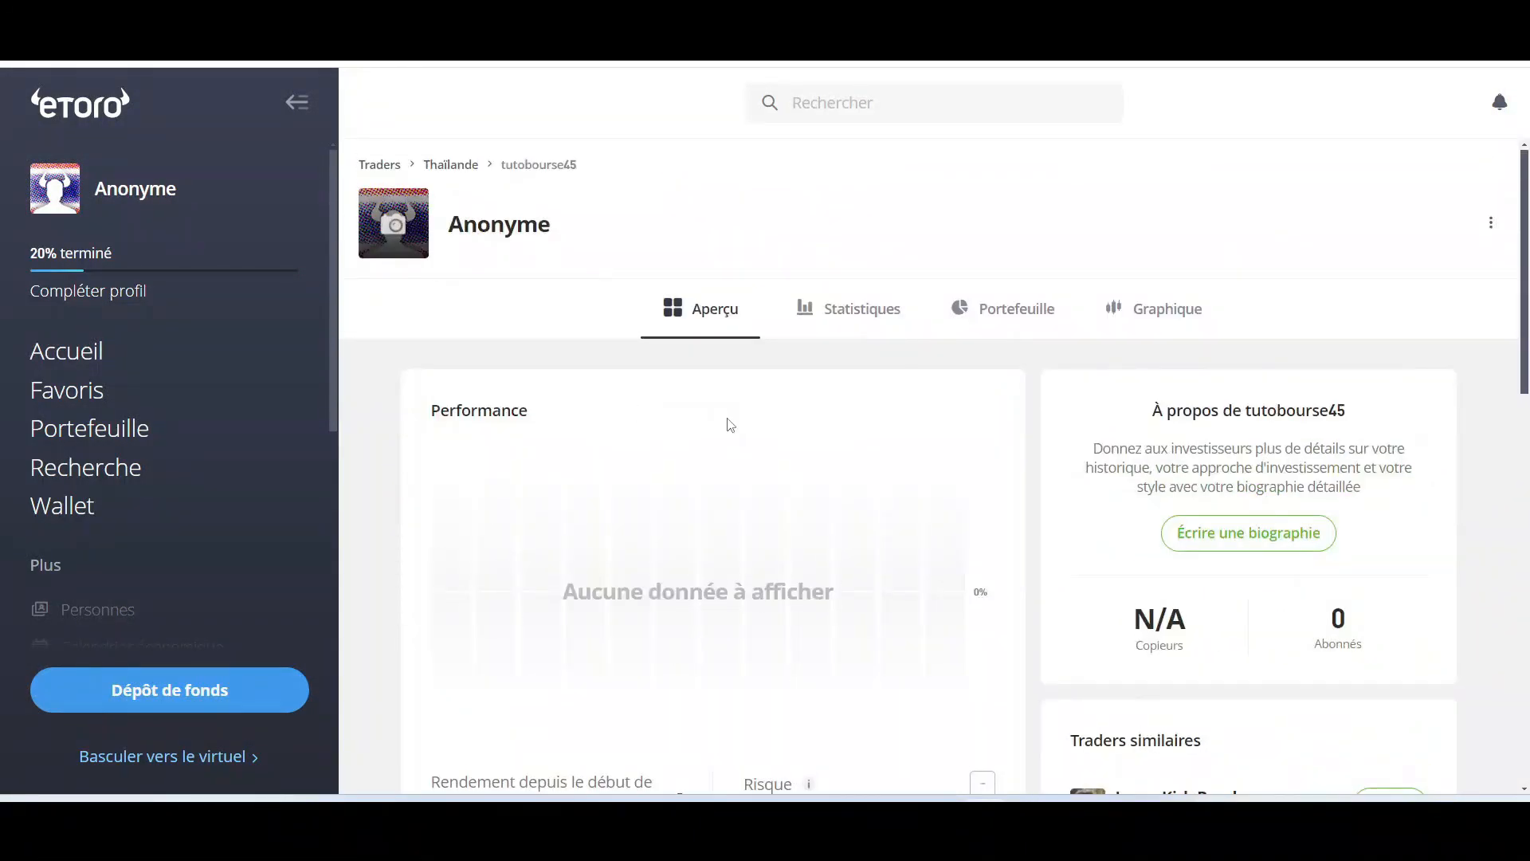
{"action": "left_click", "coordinate": [851, 314]}
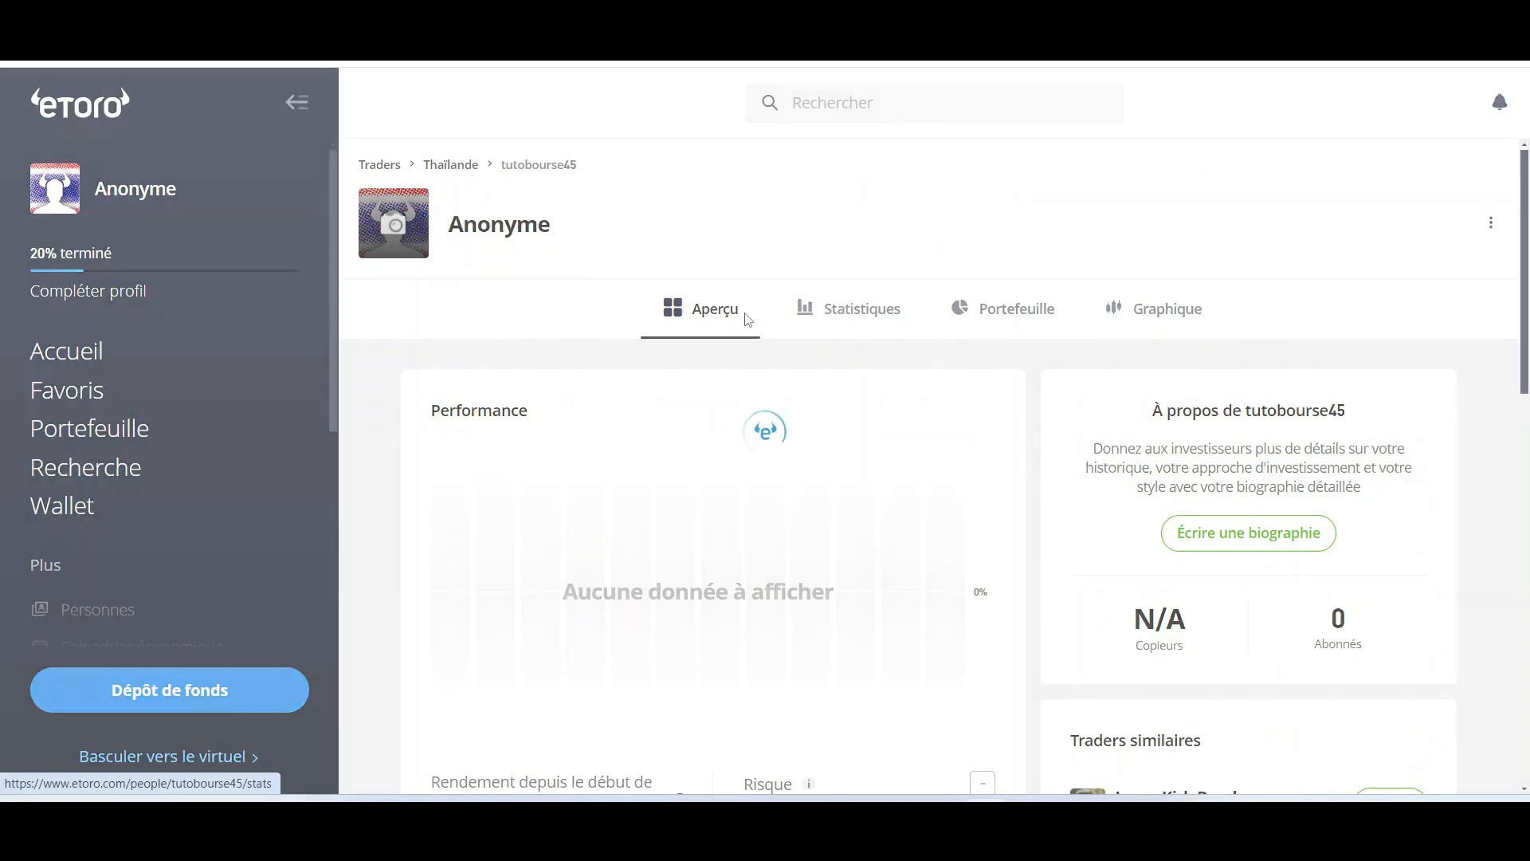
{"action": "scroll", "coordinate": [682, 627], "scroll_direction": "down", "scroll_amount": 1}
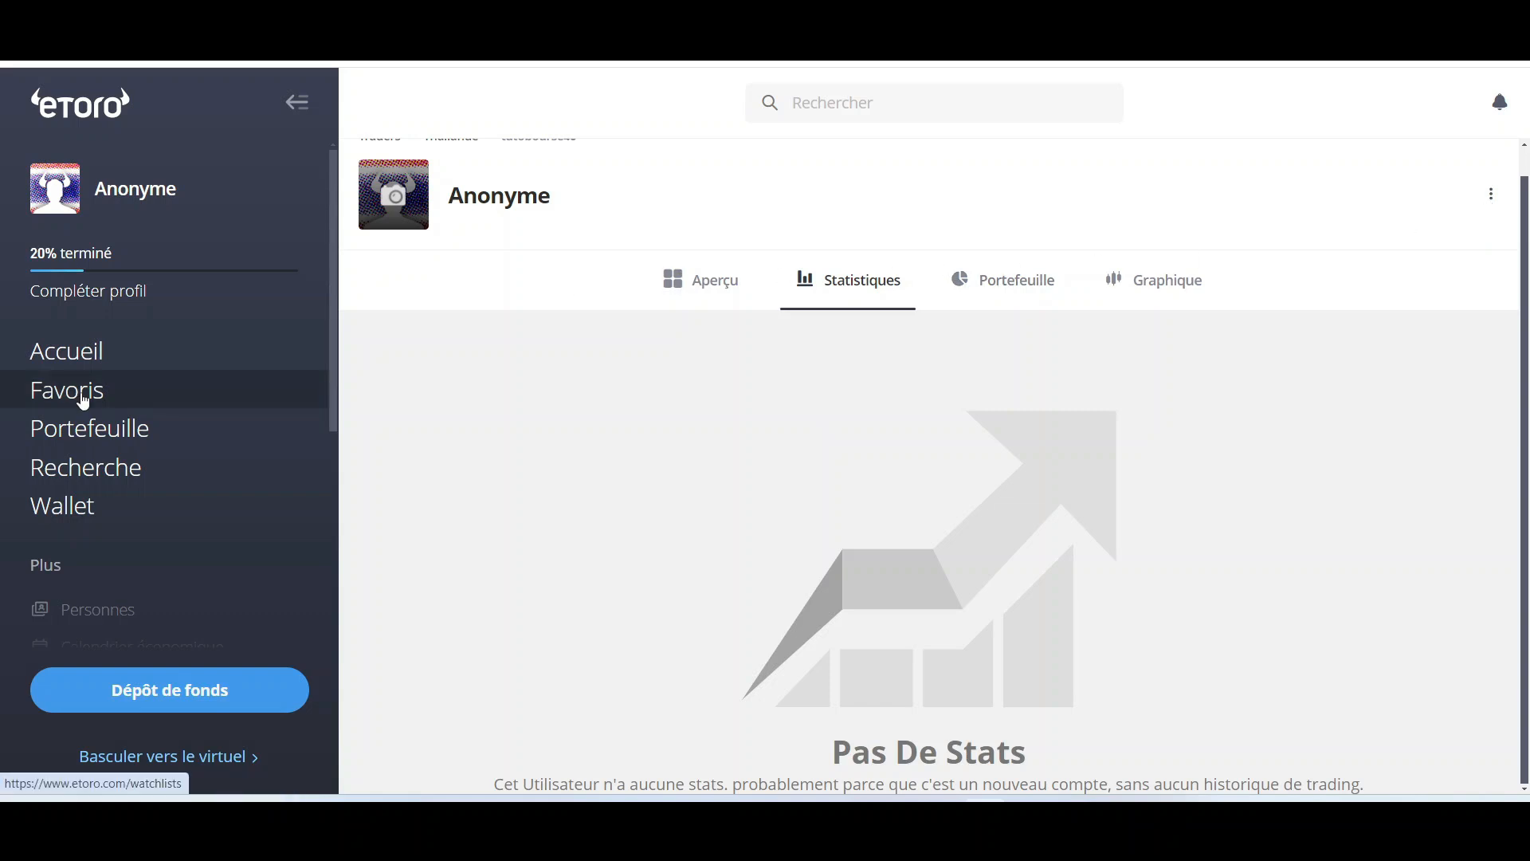
Step: View the Favoris watchlist and the real account's Portefeuille page
{"action": "left_click", "coordinate": [100, 399]}
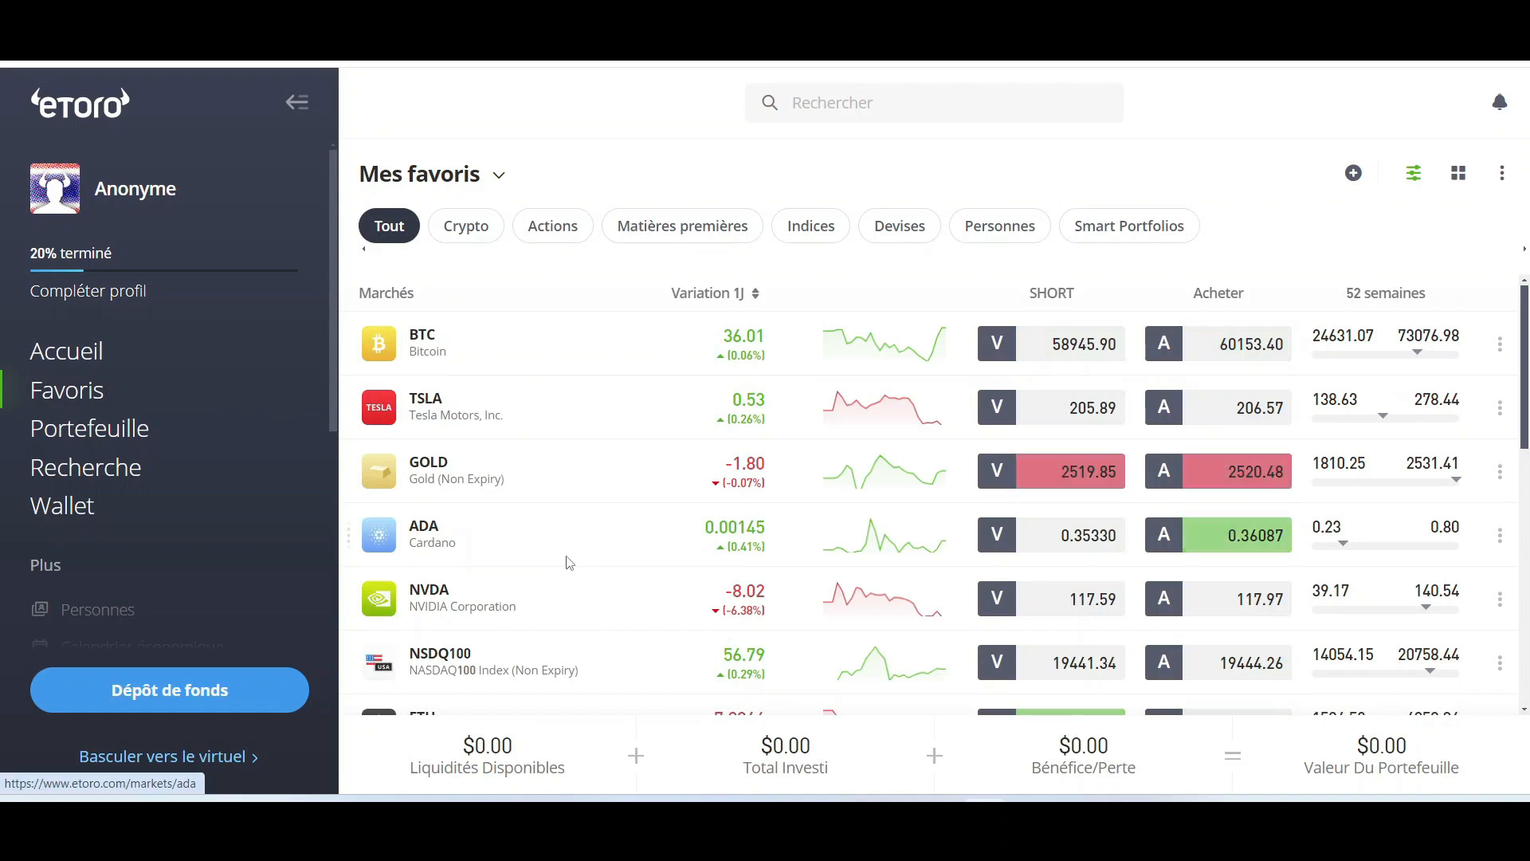
{"action": "left_click", "coordinate": [86, 443]}
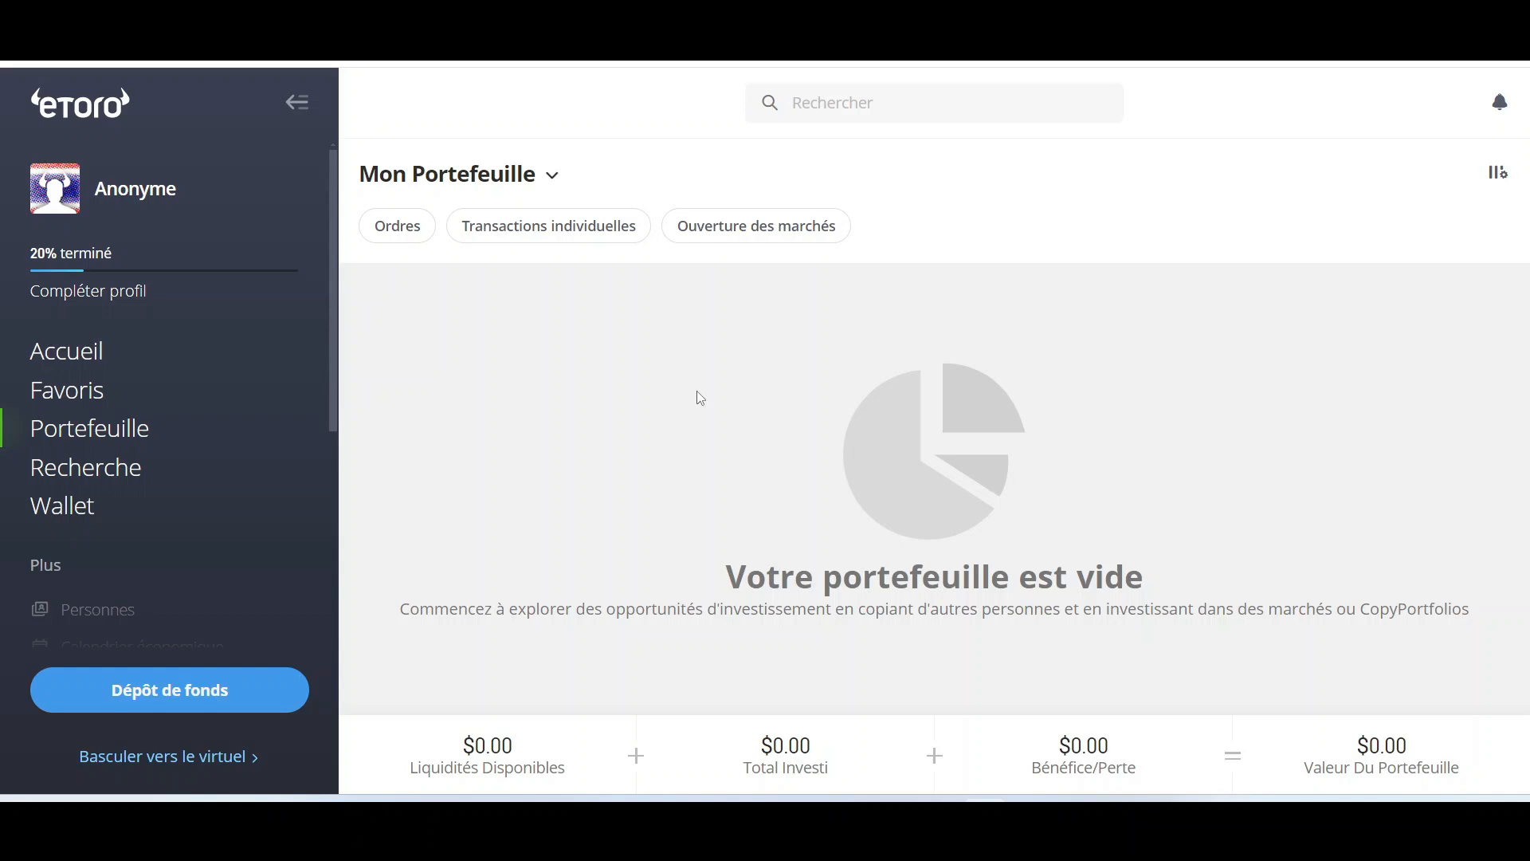
Step: View the Recherche market overview and the Personnes page for CopyTrader, and look over the remaining navigation entries
{"action": "scroll", "coordinate": [40, 383], "scroll_direction": "down", "scroll_amount": 1}
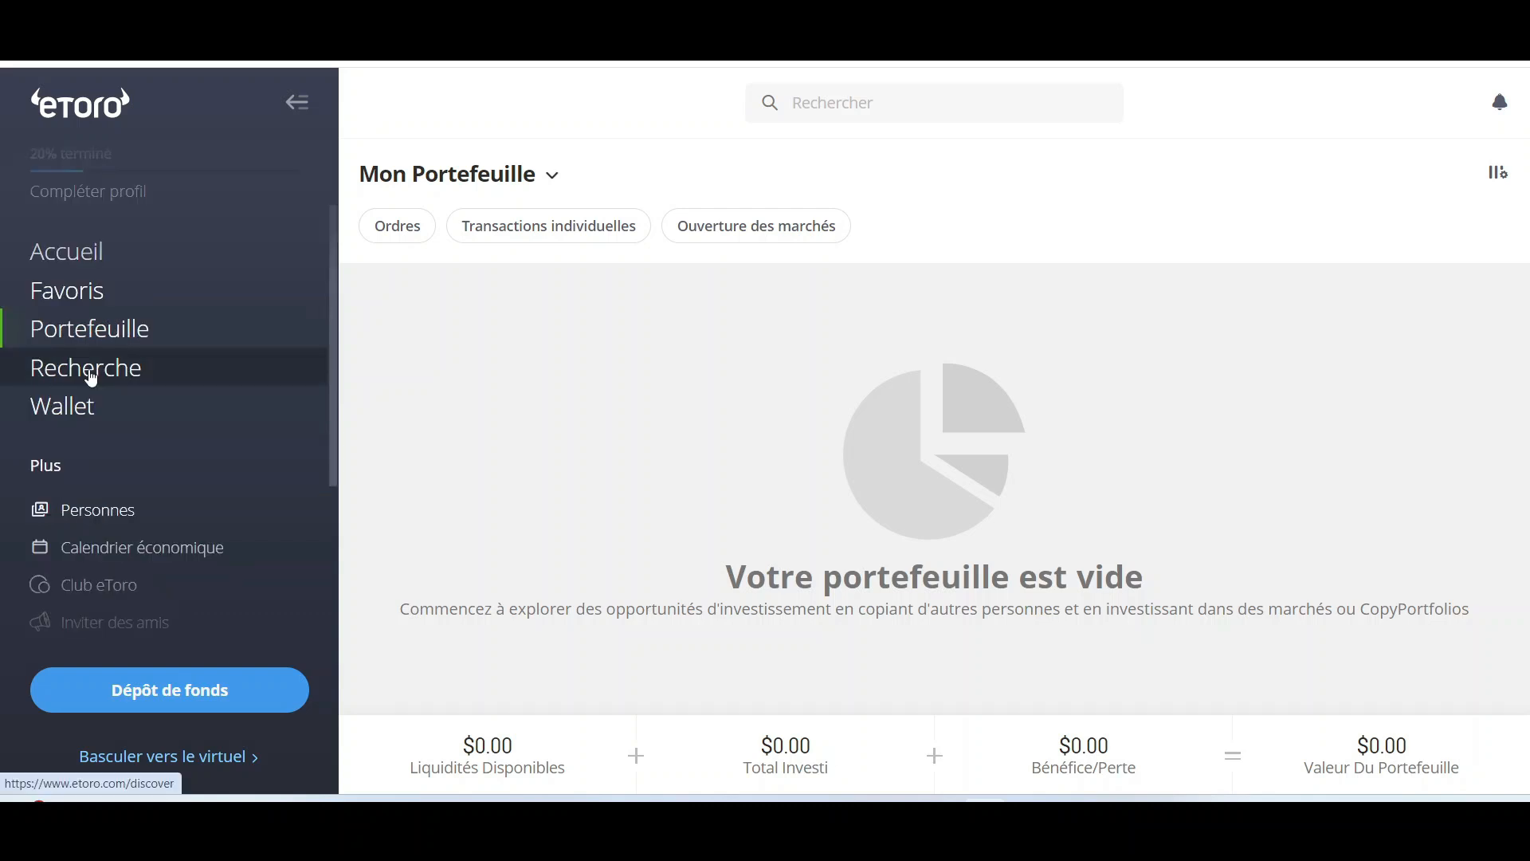
{"action": "left_click", "coordinate": [119, 369]}
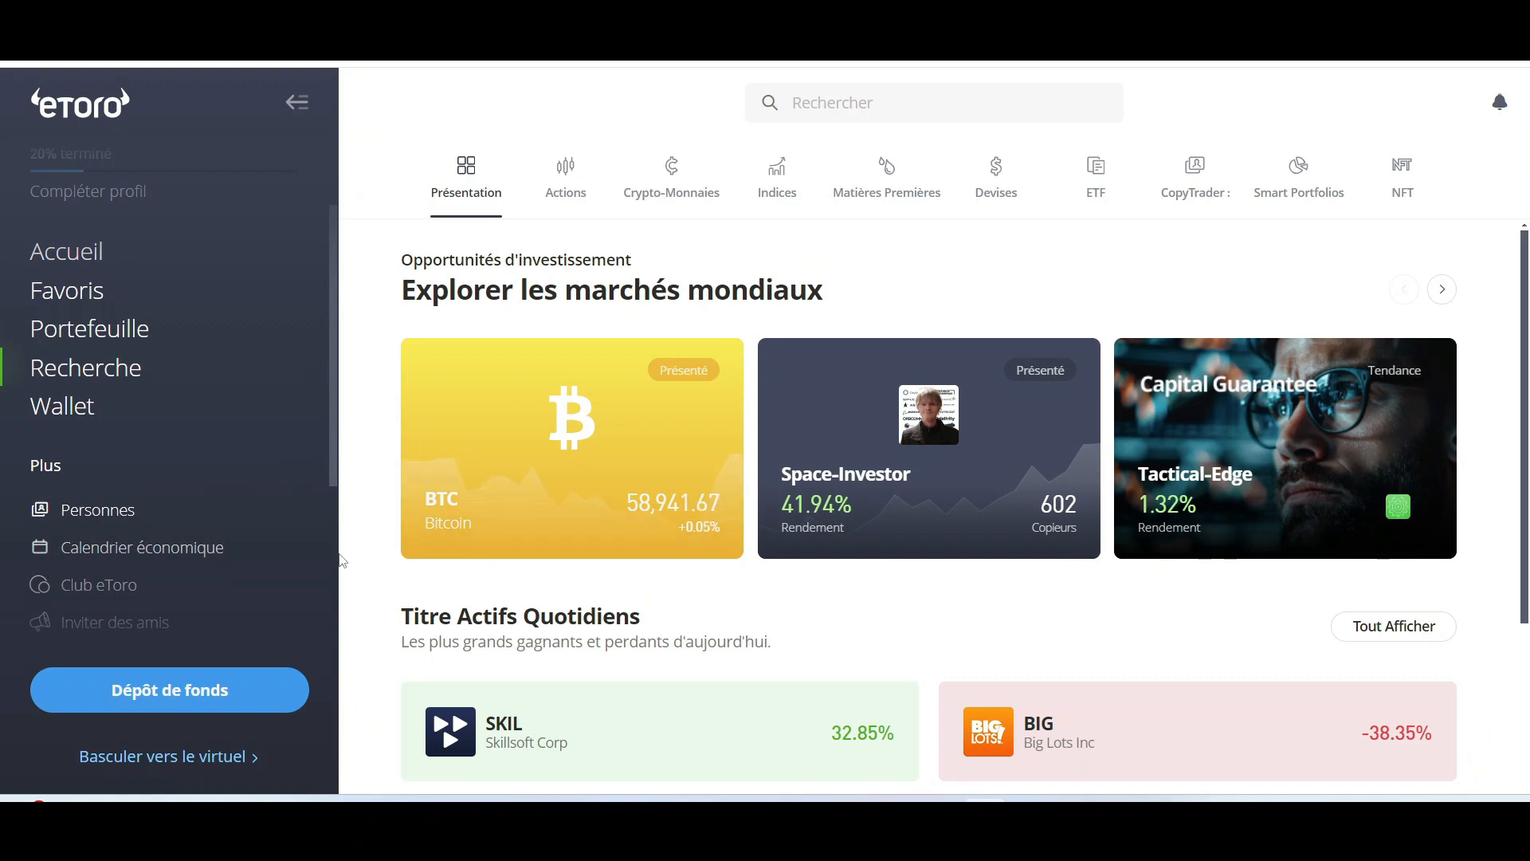
{"action": "scroll", "coordinate": [143, 455], "scroll_direction": "down", "scroll_amount": 2}
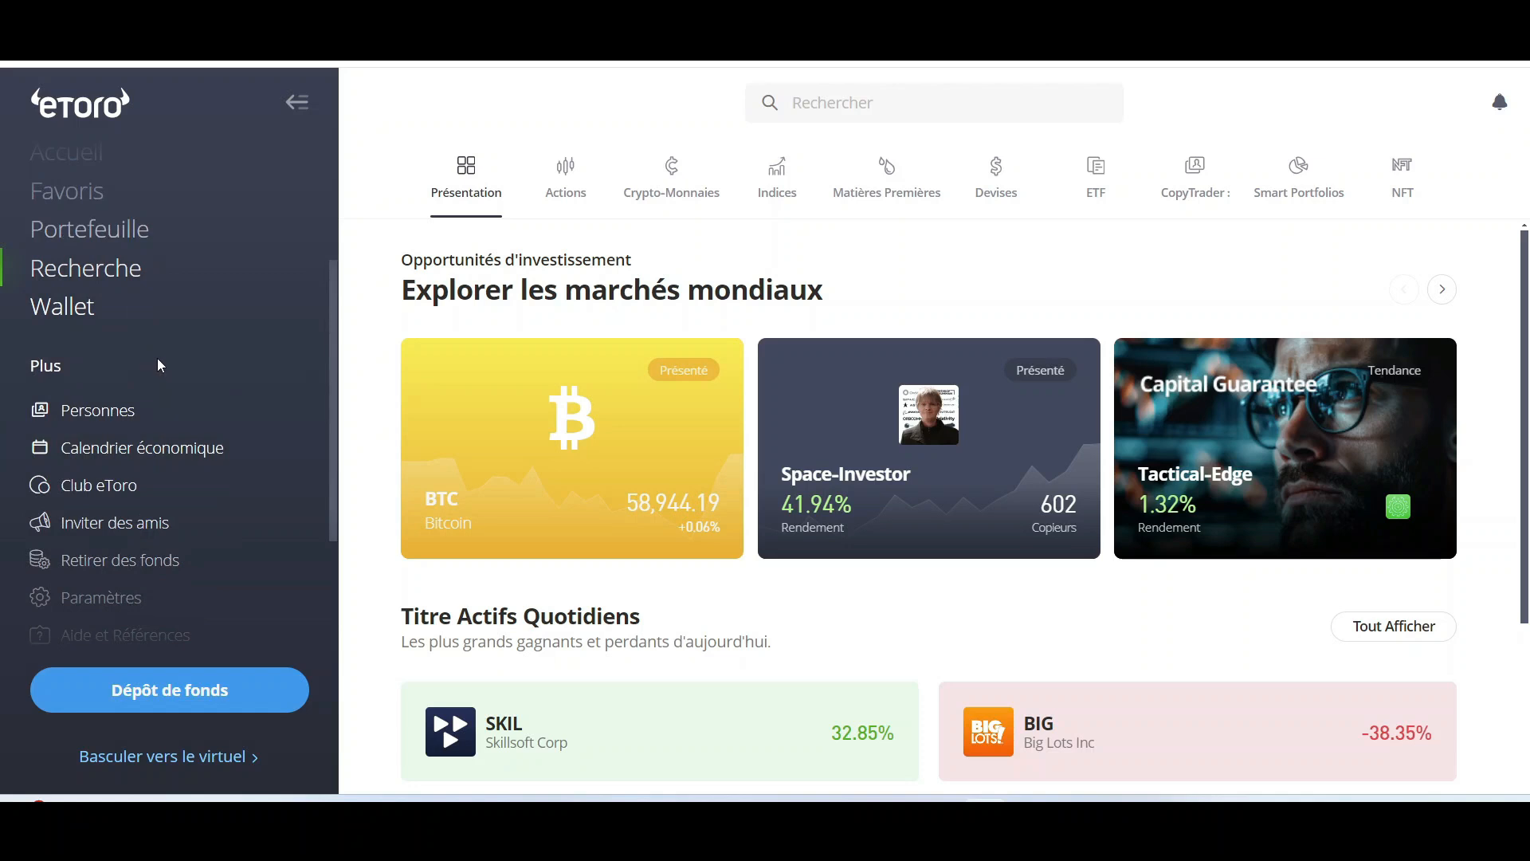
{"action": "left_click", "coordinate": [105, 409]}
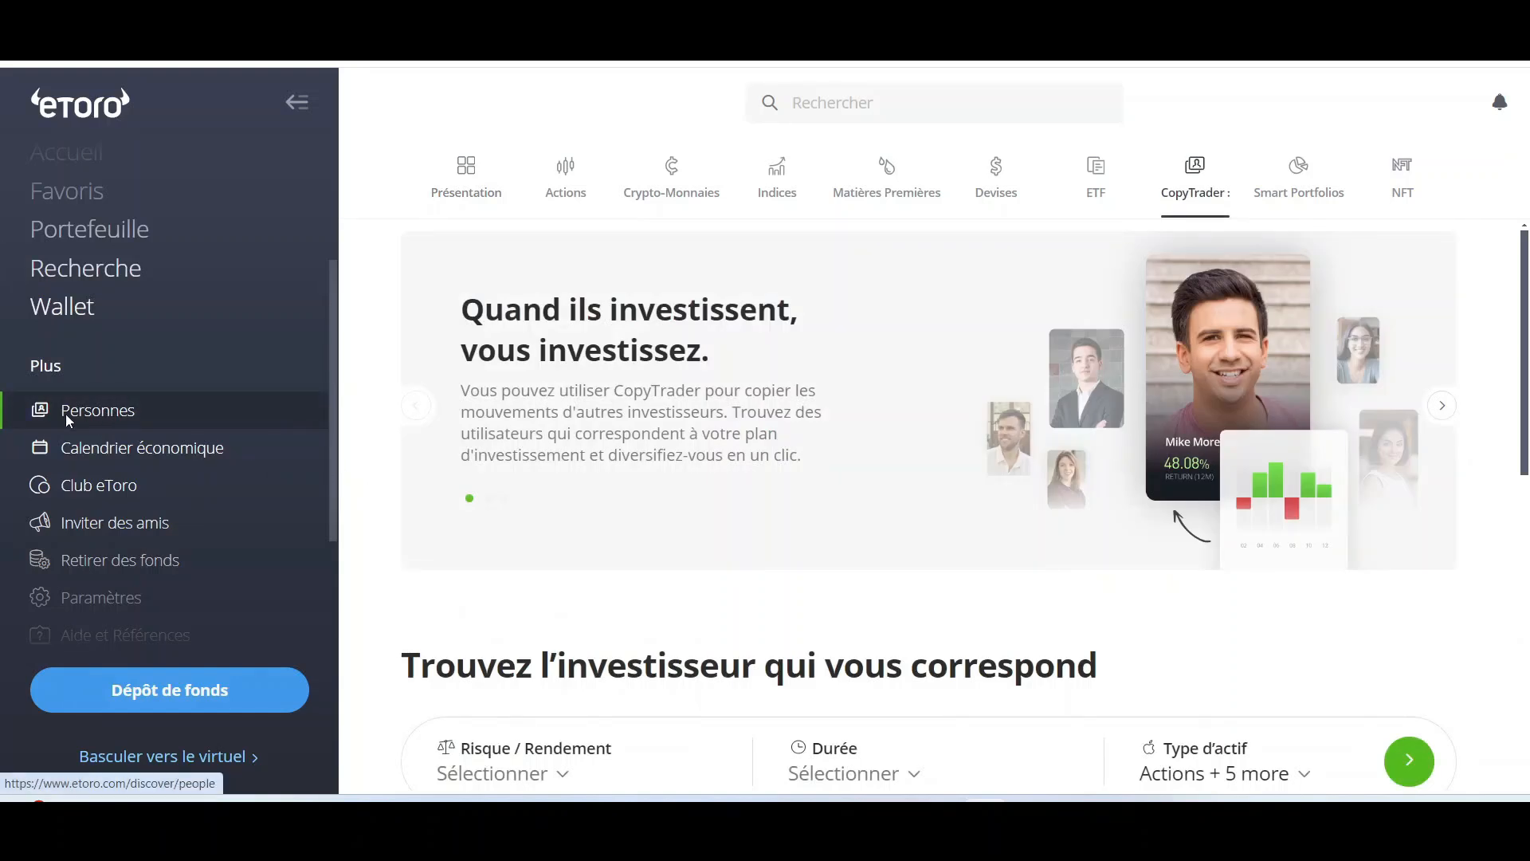
{"action": "scroll", "coordinate": [164, 413], "scroll_direction": "down", "scroll_amount": 3}
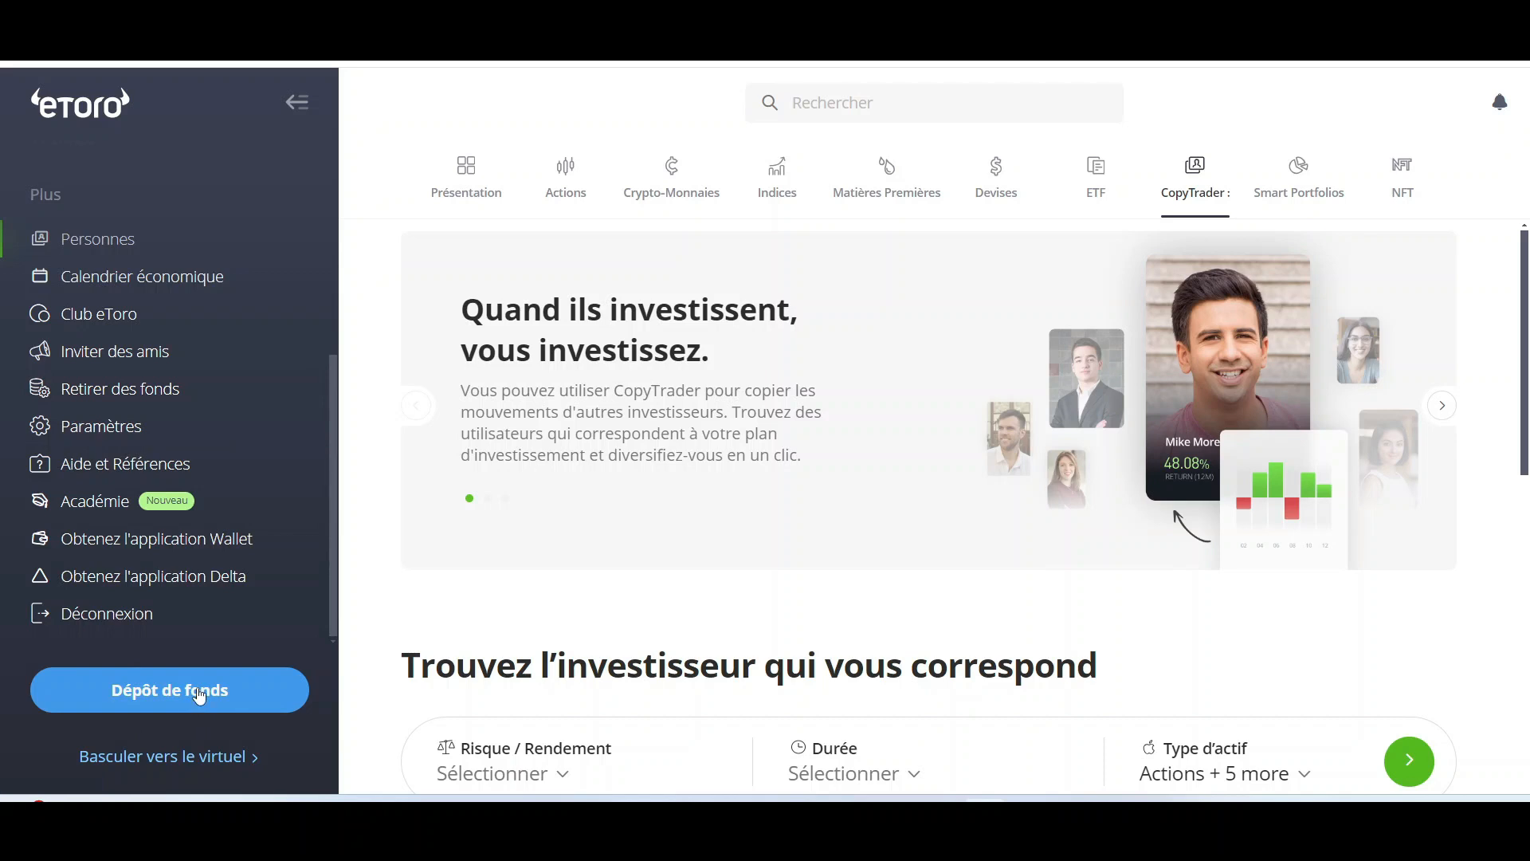
Step: Open the portfolio and switch the account to the virtual portfolio
{"action": "scroll", "coordinate": [247, 606], "scroll_direction": "up", "scroll_amount": 5}
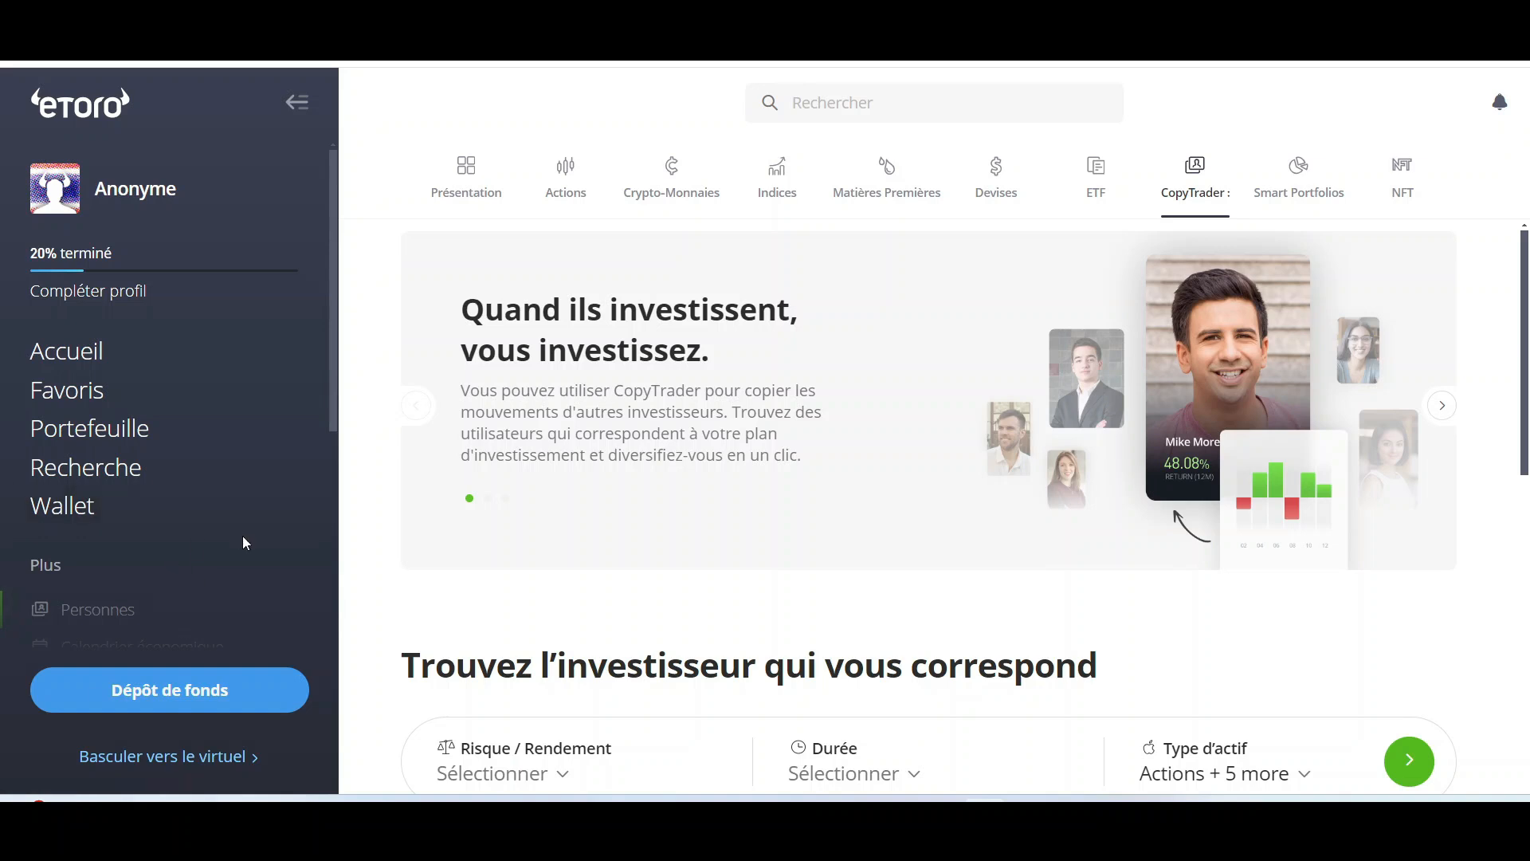
{"action": "left_click", "coordinate": [126, 431]}
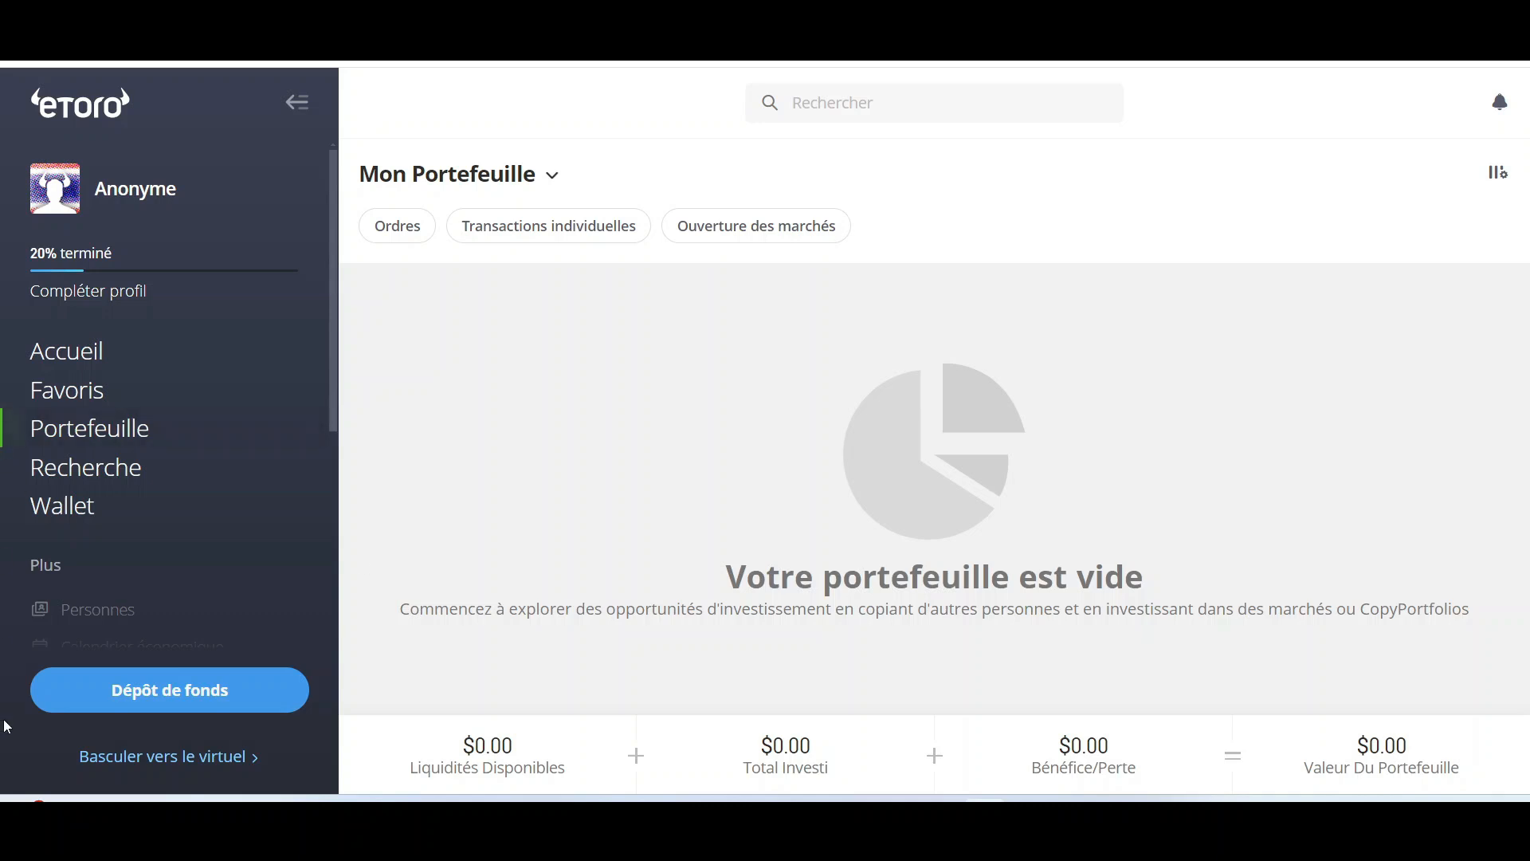
{"action": "left_click", "coordinate": [169, 767]}
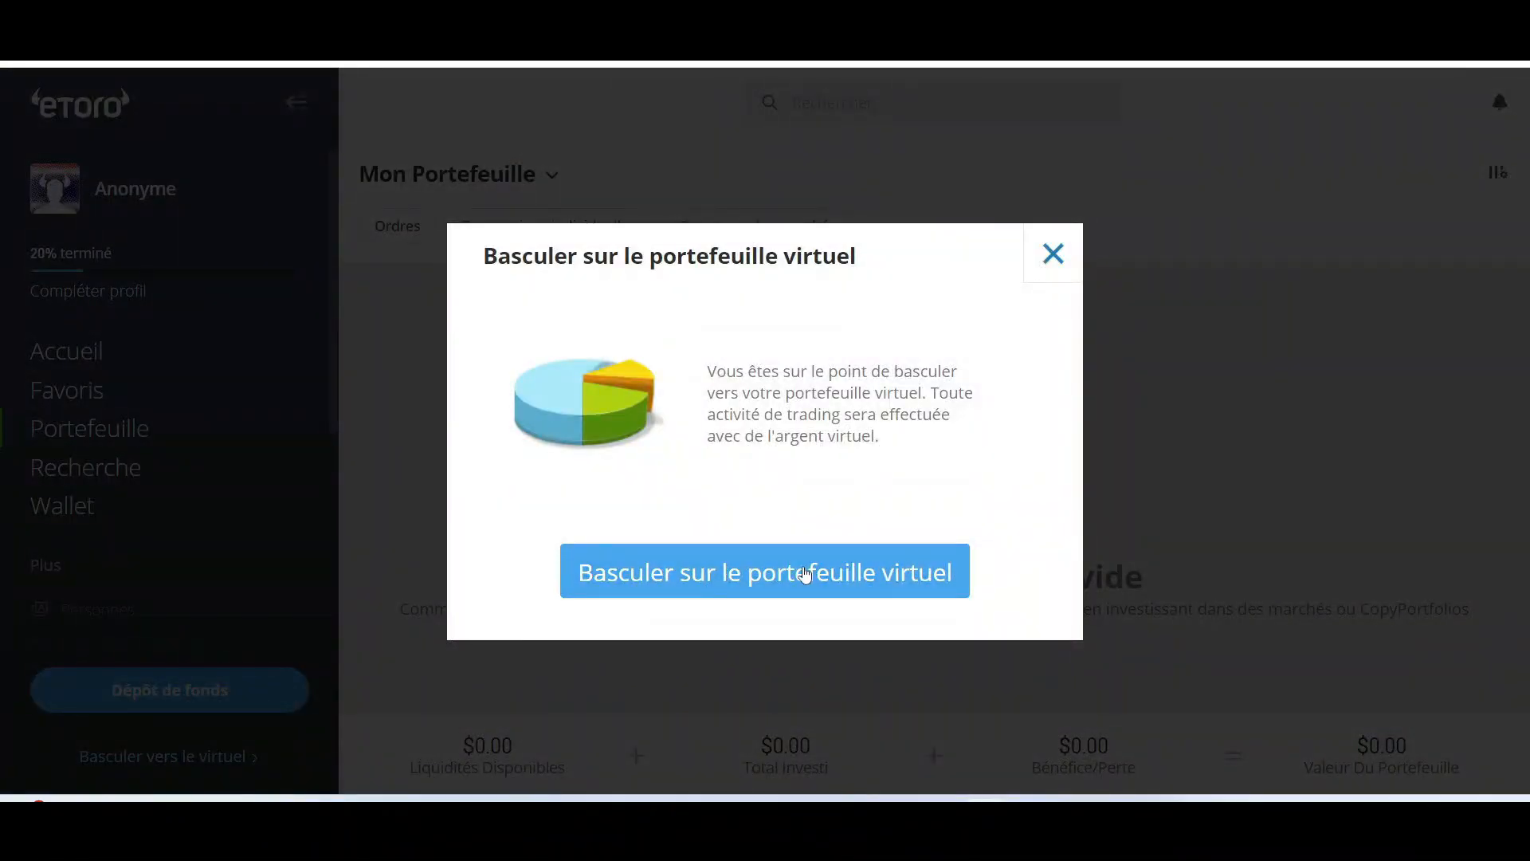
{"action": "left_click", "coordinate": [805, 574]}
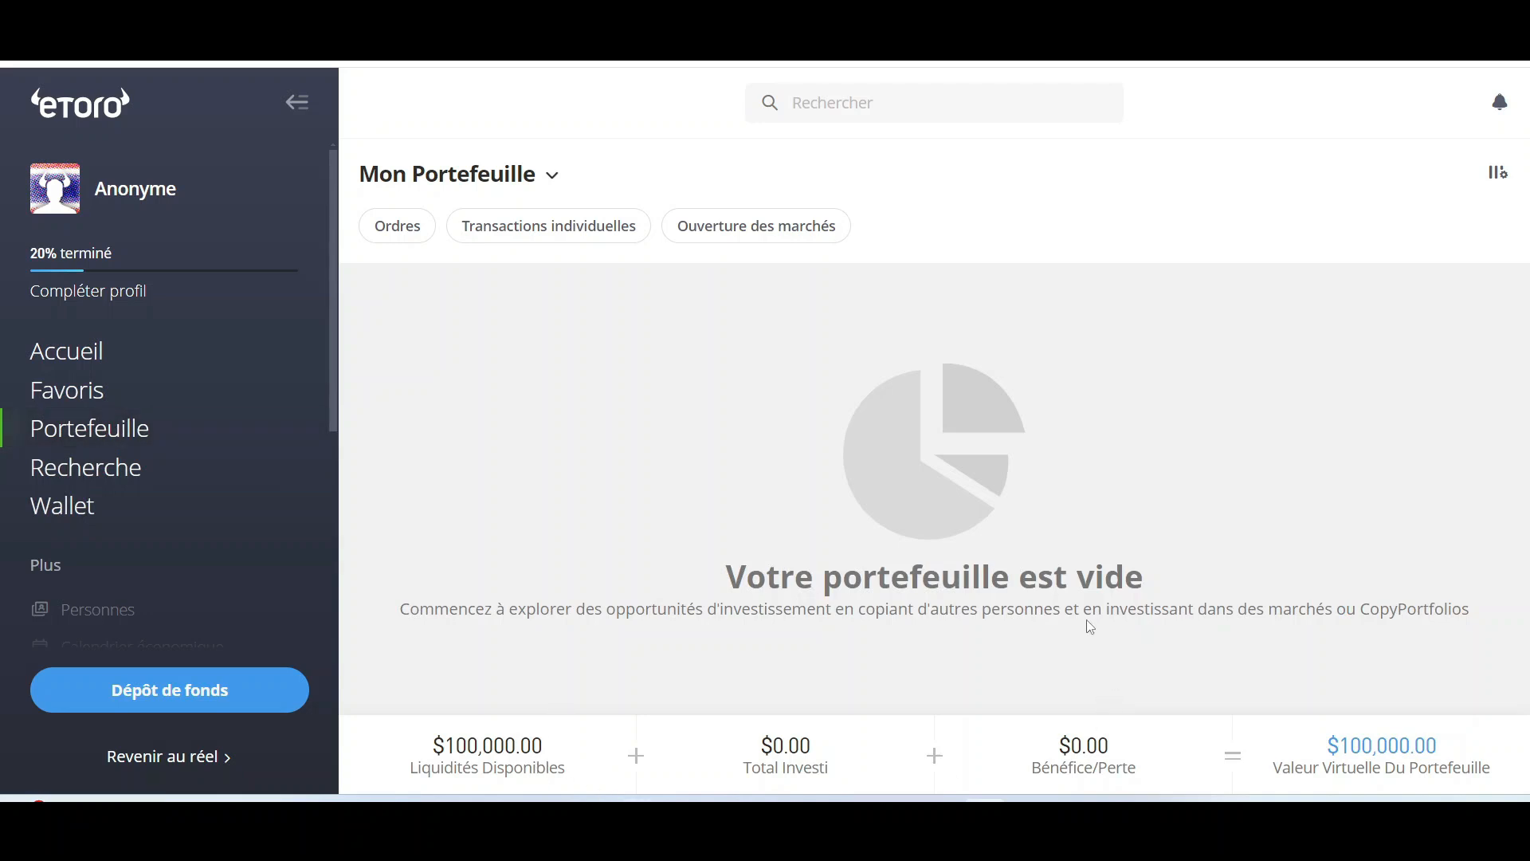
Step: View the Recherche market overview from the virtual portfolio, including the assets on its Présentation page
{"action": "scroll", "coordinate": [243, 404], "scroll_direction": "down", "scroll_amount": 2}
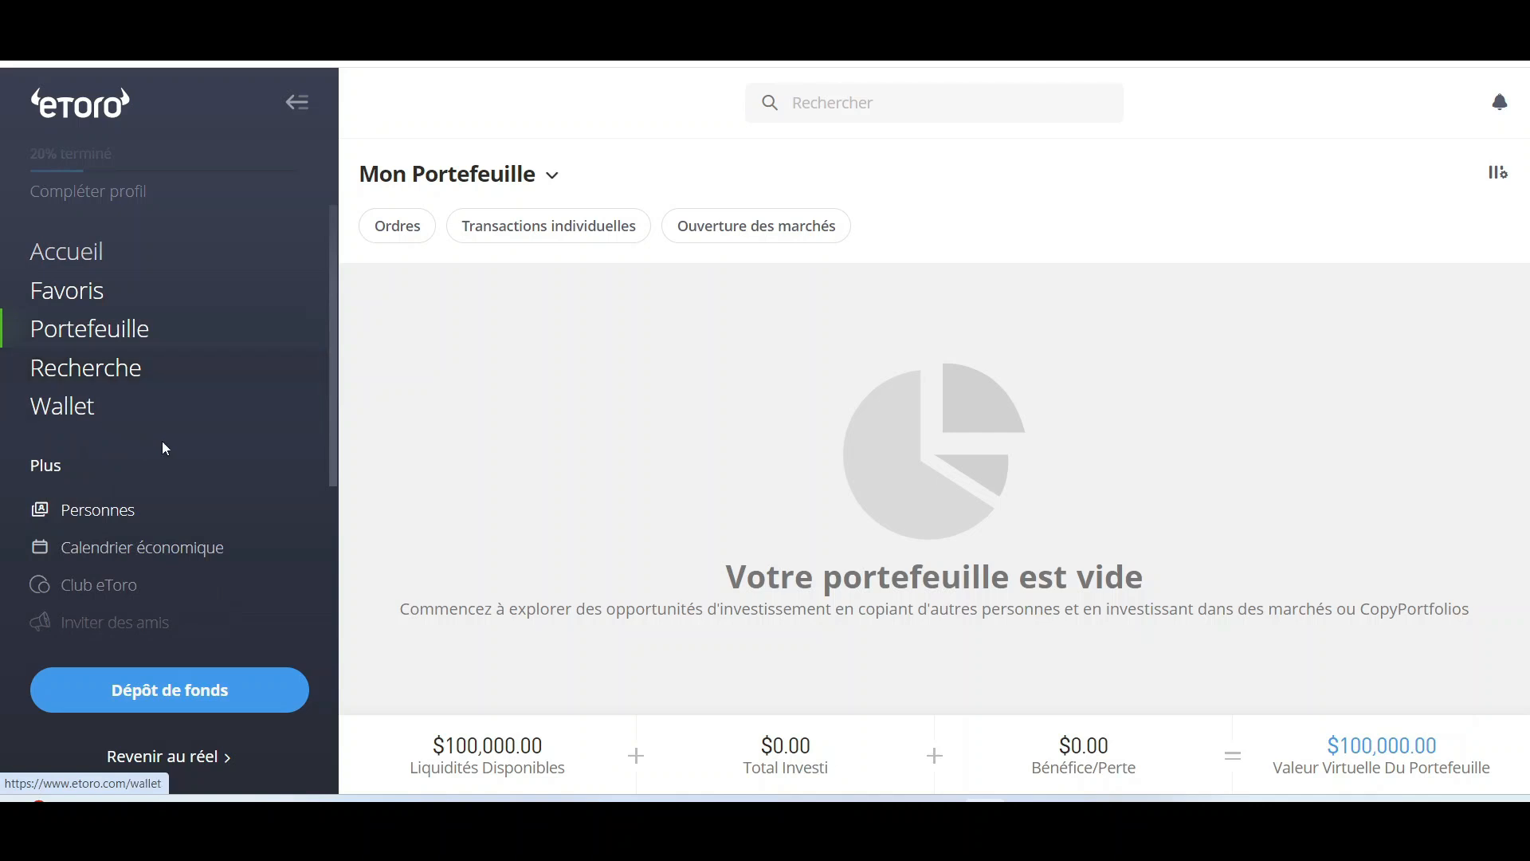
{"action": "left_click", "coordinate": [91, 379]}
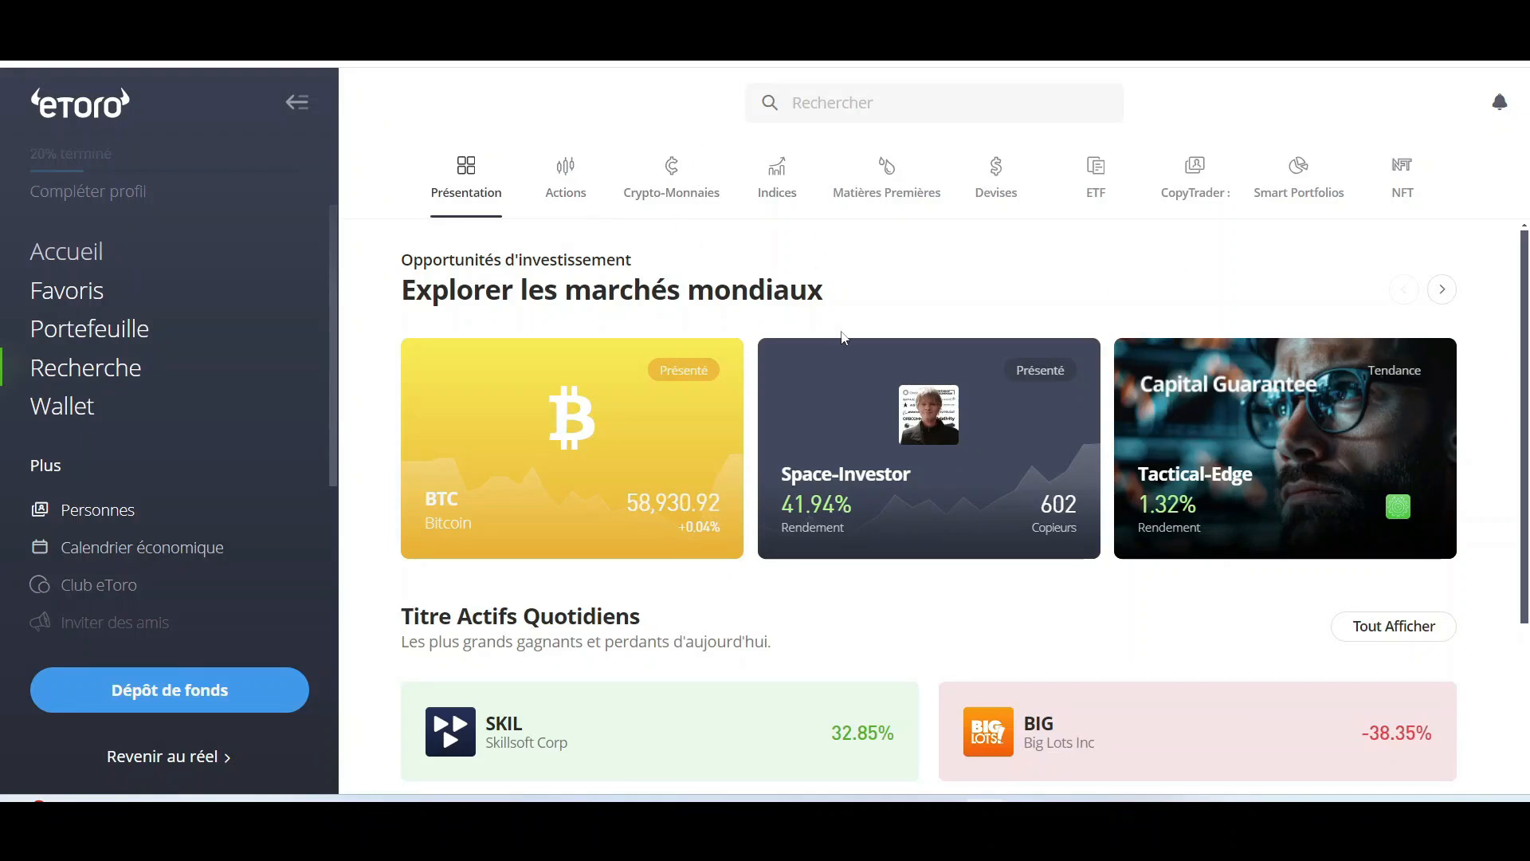
{"action": "scroll", "coordinate": [505, 512], "scroll_direction": "down", "scroll_amount": 5}
{"action": "scroll", "coordinate": [626, 589], "scroll_direction": "up", "scroll_amount": 5}
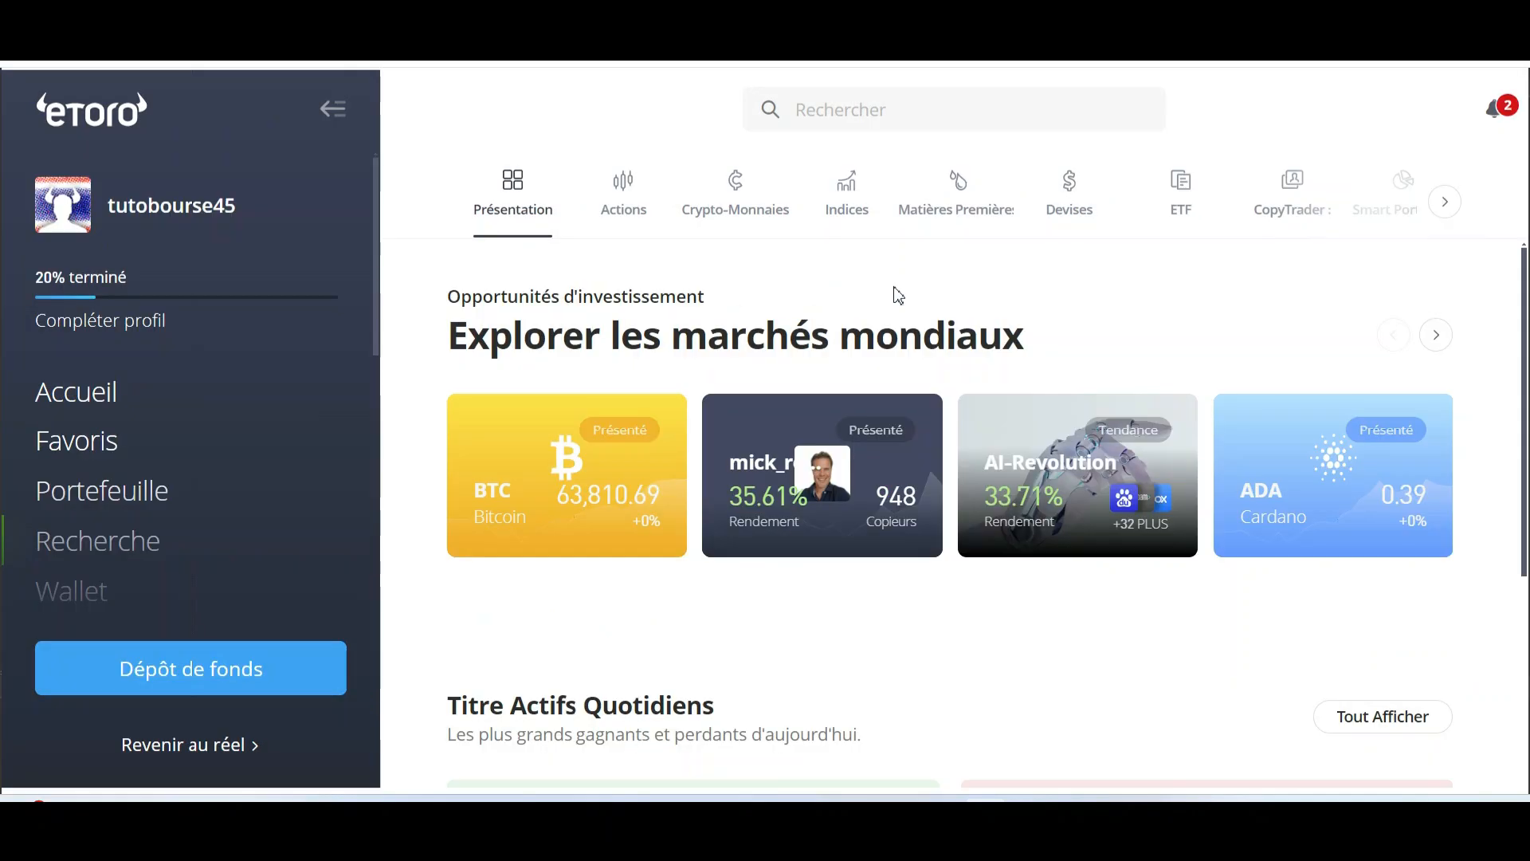
Step: Search for ALV.DE, open the Allianz SE page, and review its Vue d'ensemble from the performance chart to the discussions
{"action": "left_click", "coordinate": [957, 105]}
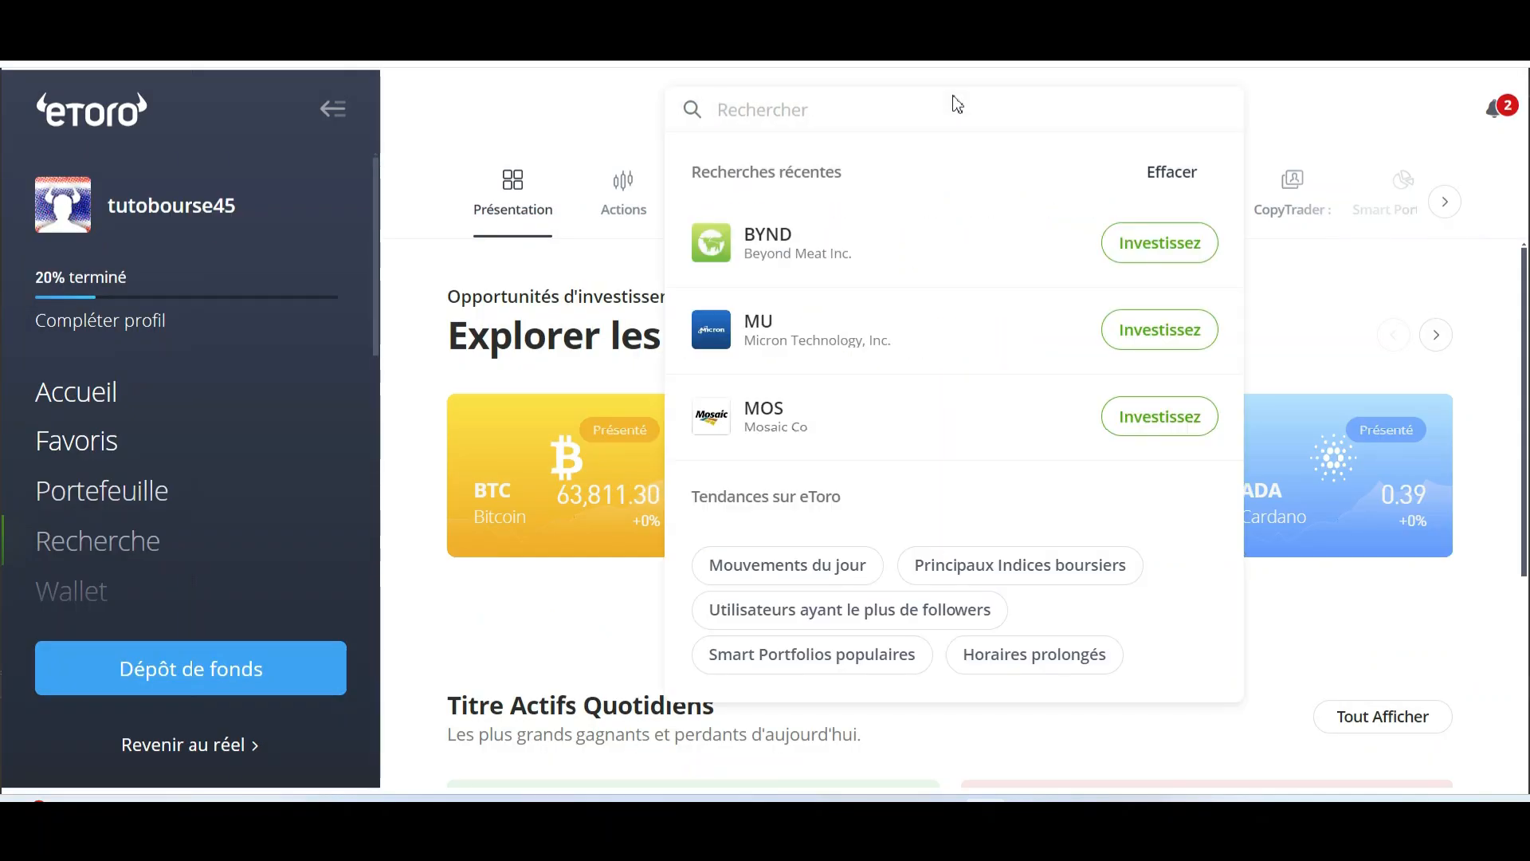
{"action": "type", "text": "ALV.DE"}
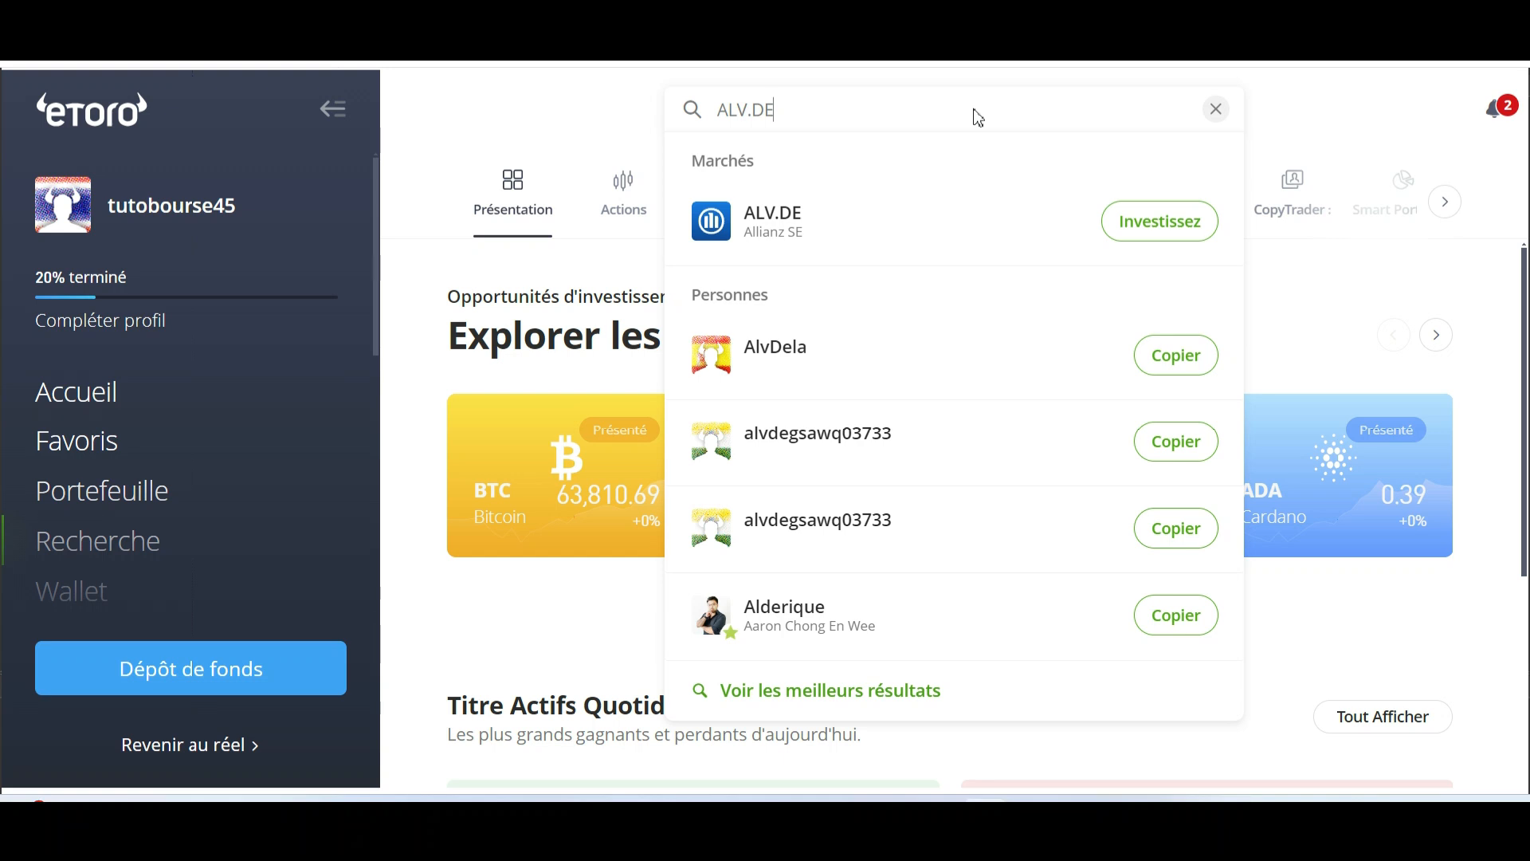
{"action": "left_click", "coordinate": [719, 226]}
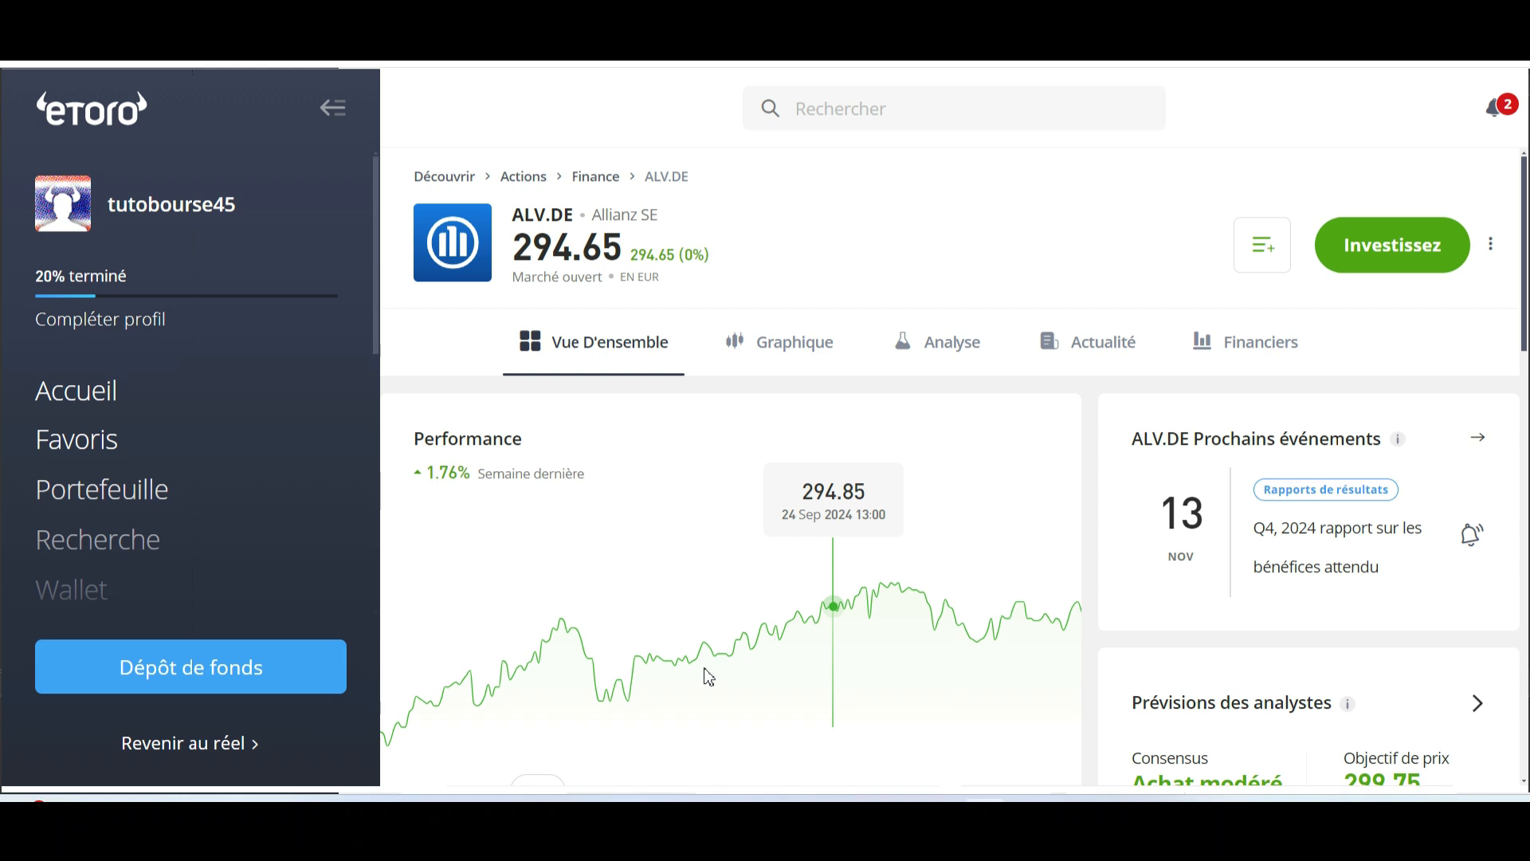
{"action": "scroll", "coordinate": [708, 676], "scroll_direction": "down", "scroll_amount": 5}
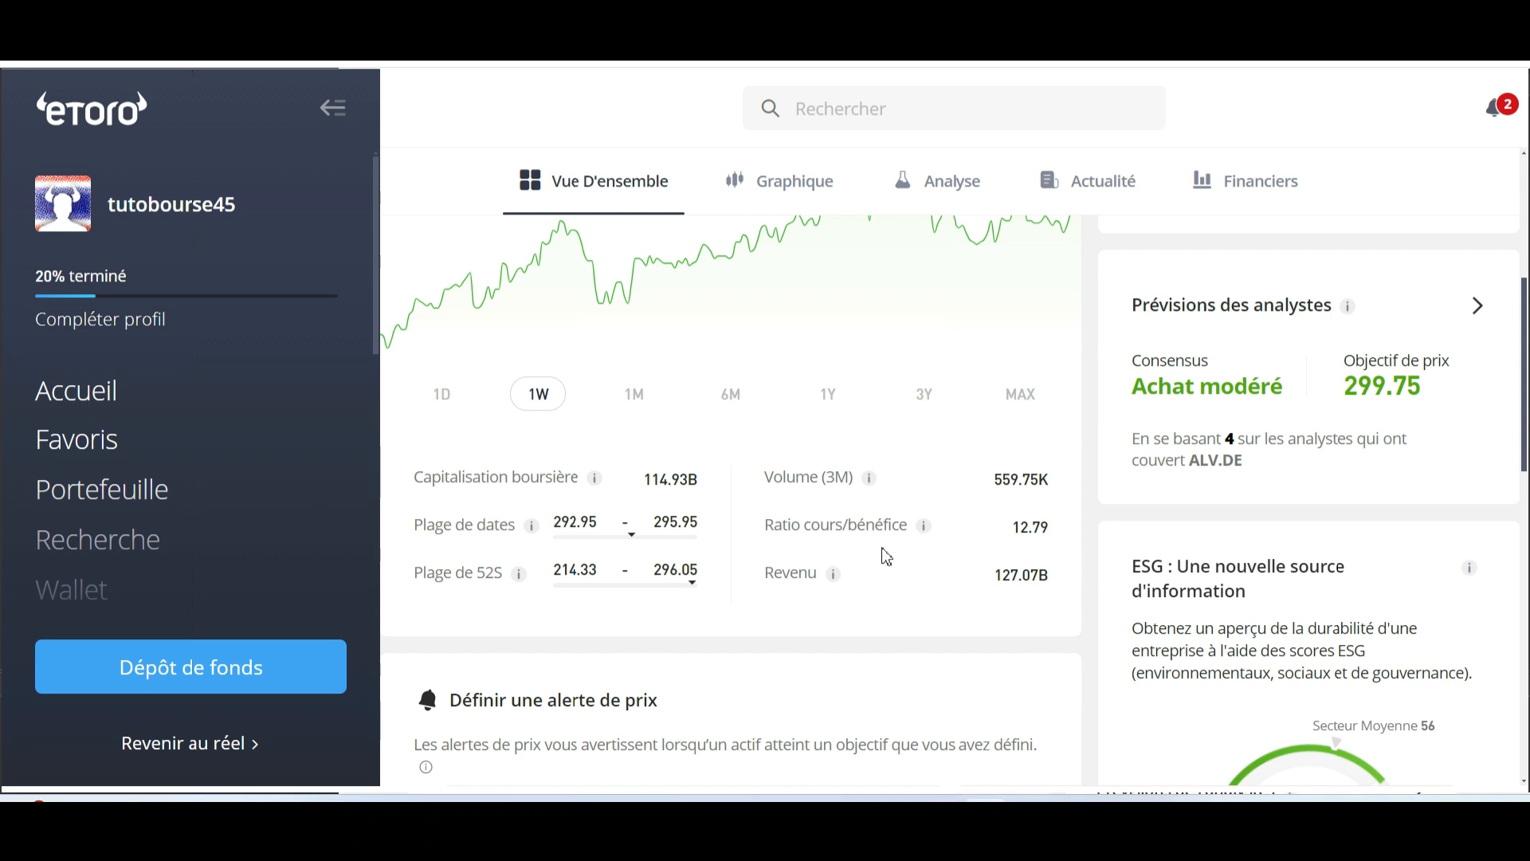
{"action": "scroll", "coordinate": [887, 557], "scroll_direction": "down", "scroll_amount": 10}
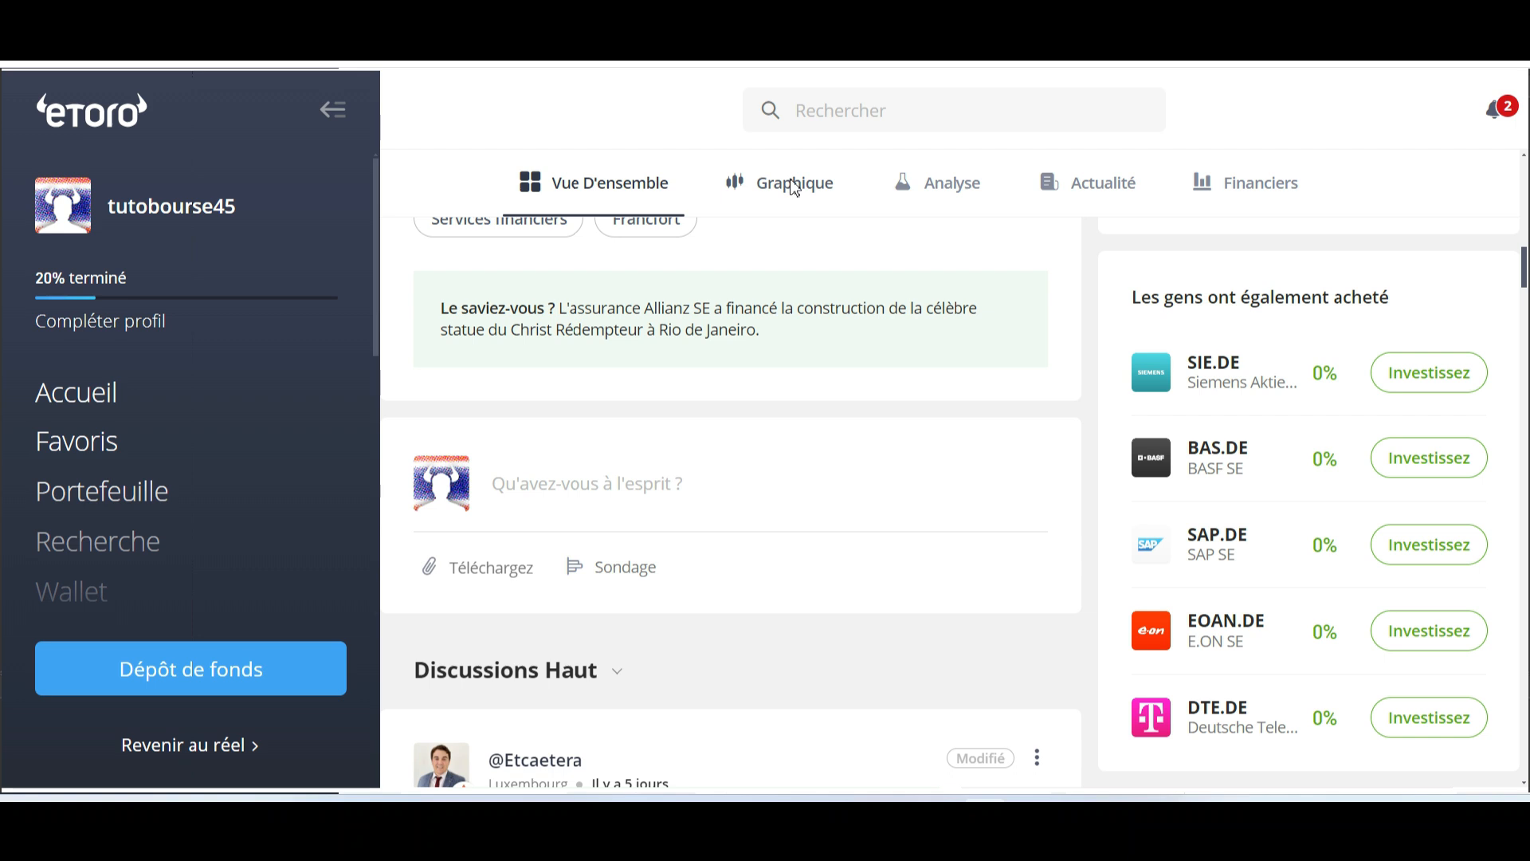
{"action": "scroll", "coordinate": [793, 187], "scroll_direction": "up", "scroll_amount": 7}
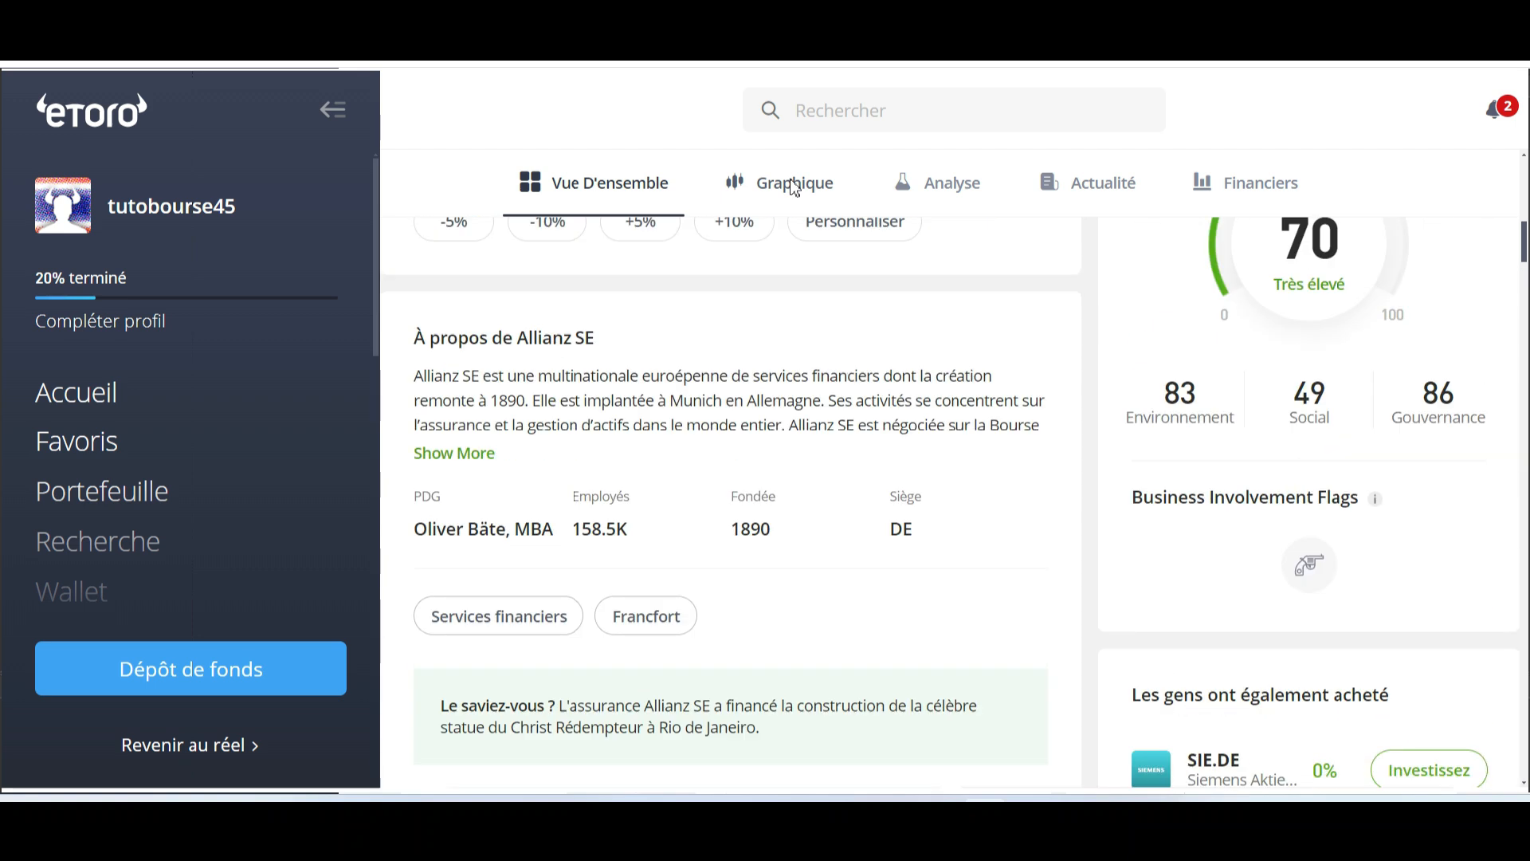
{"action": "scroll", "coordinate": [794, 187], "scroll_direction": "up", "scroll_amount": 8}
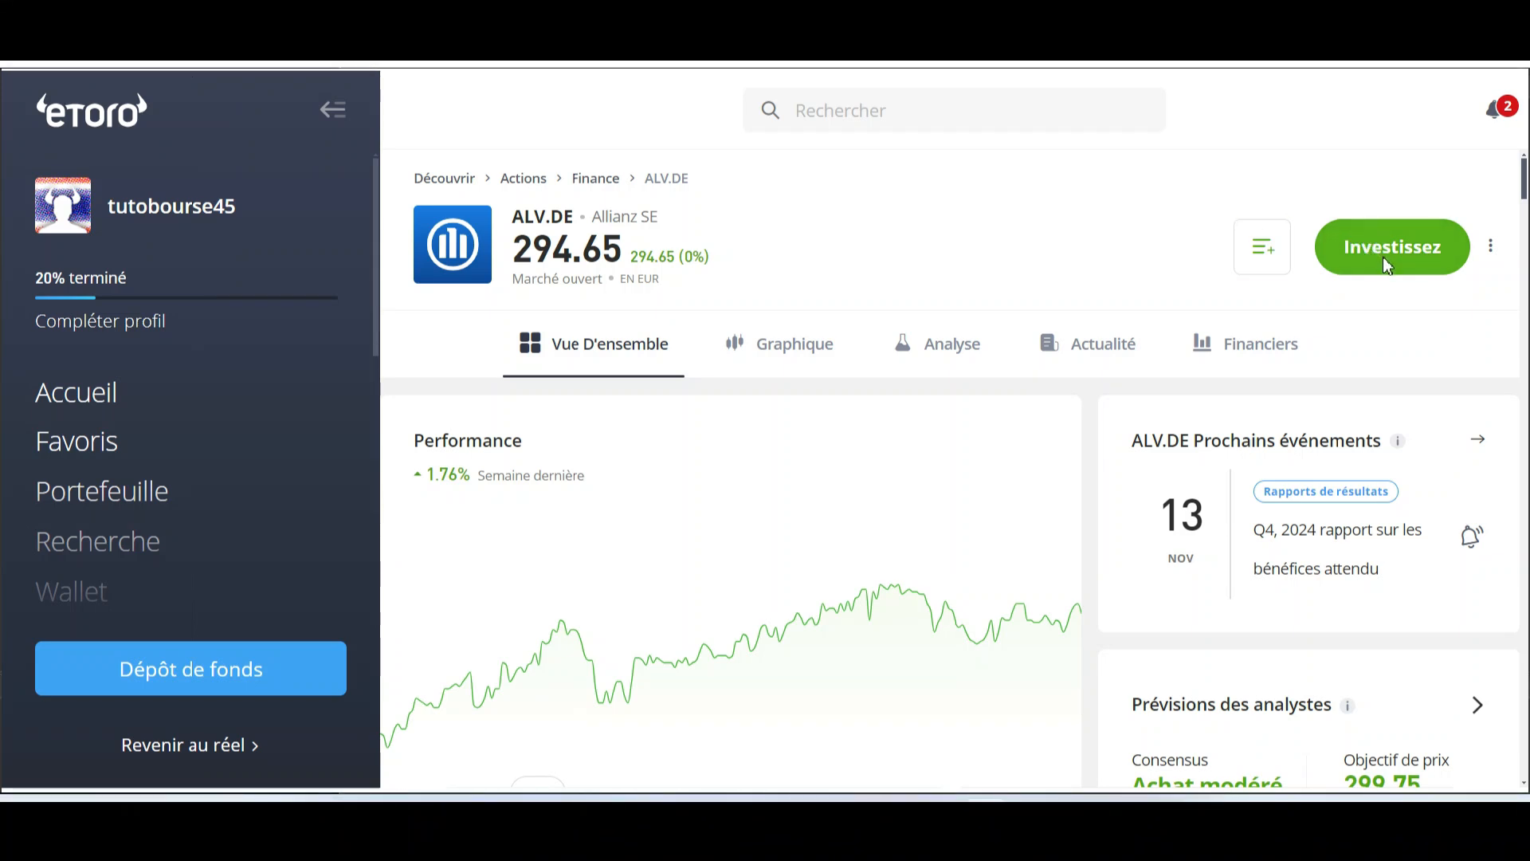
Step: Buy $10 of Allianz SE (ALV.DE) with a market order in the virtual portfolio
{"action": "left_click", "coordinate": [1385, 255]}
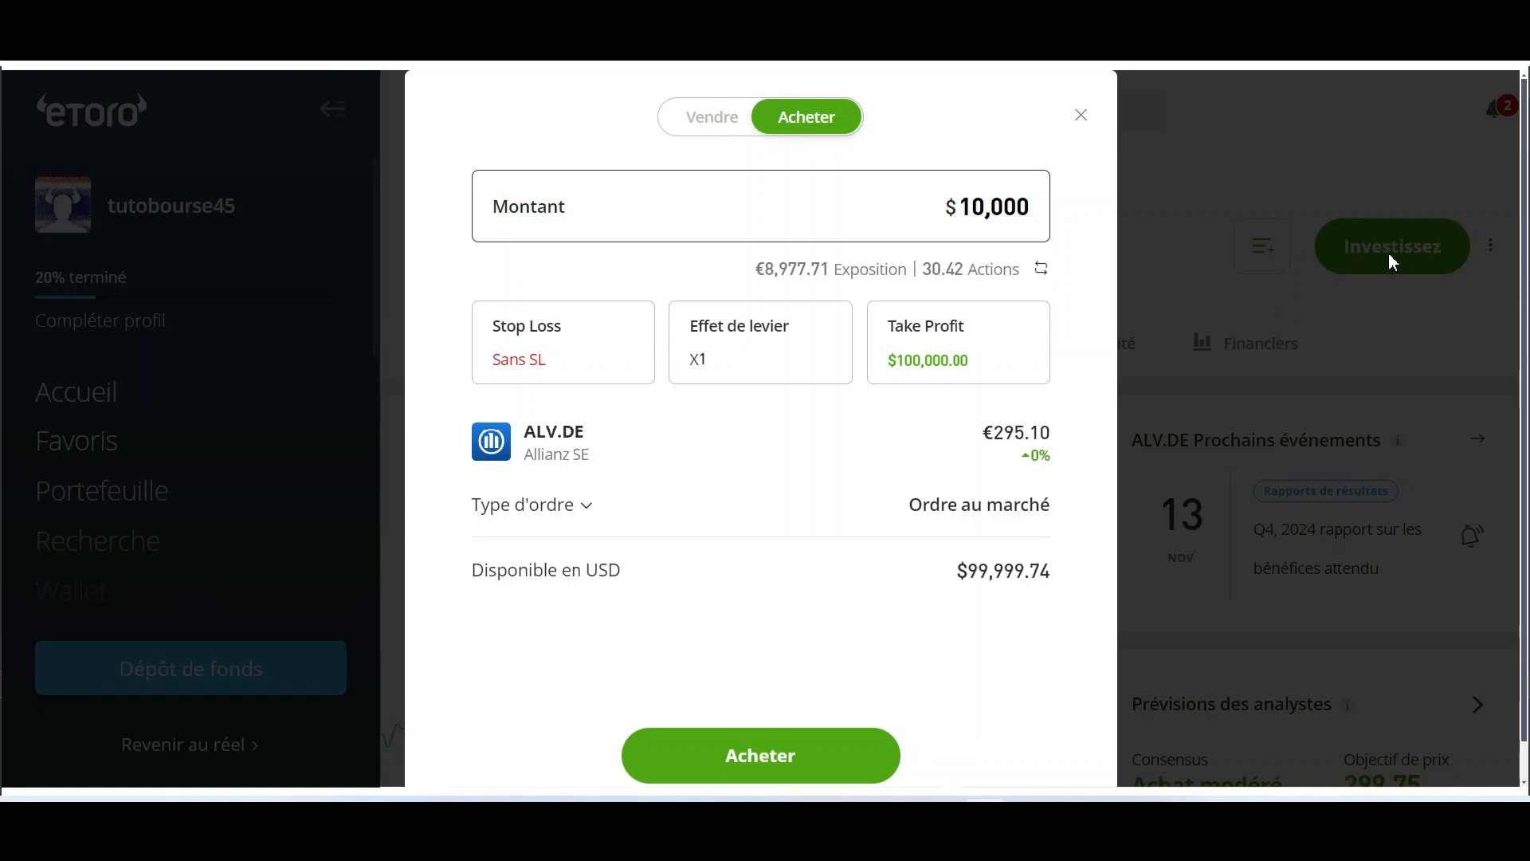
{"action": "double_click", "coordinate": [988, 208]}
{"action": "key", "text": "BackSpace"}
{"action": "type", "text": "10"}
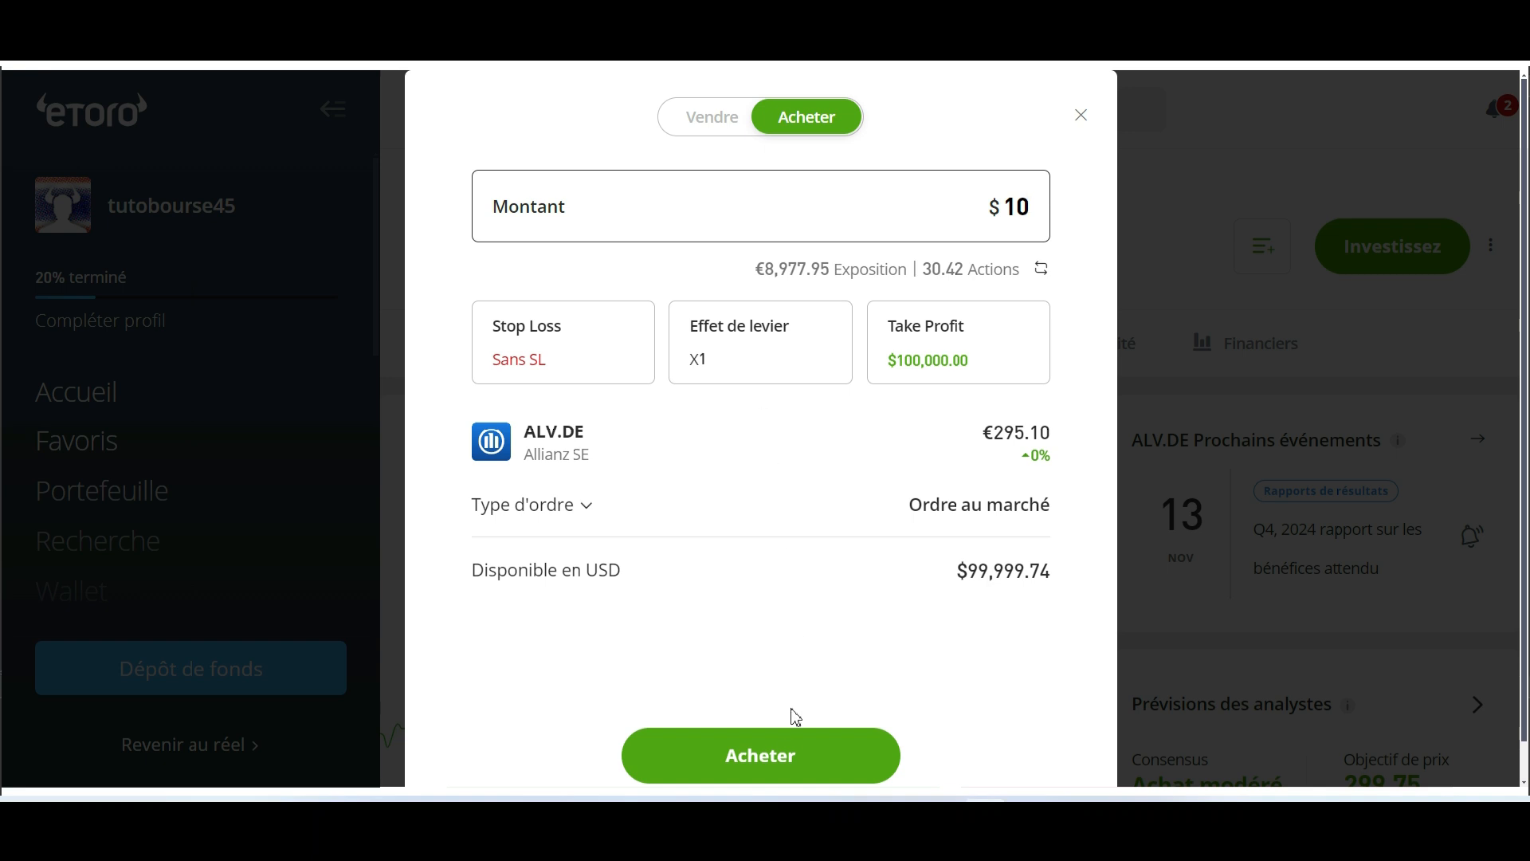
{"action": "left_click", "coordinate": [786, 757]}
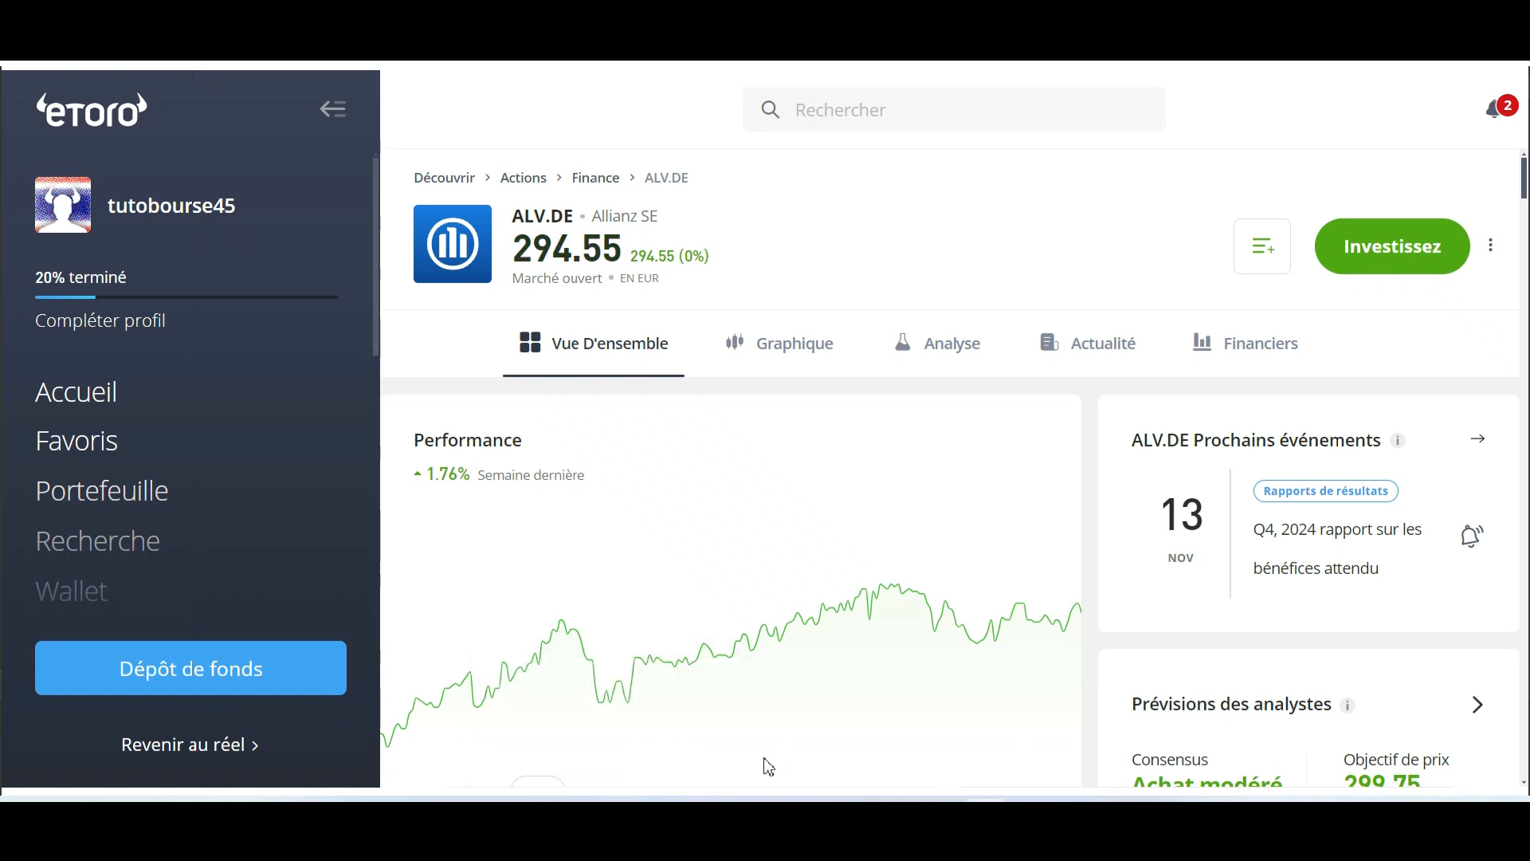
Step: Open the ALV.DE holding in the virtual portfolio and close all of its positions
{"action": "left_click", "coordinate": [173, 491]}
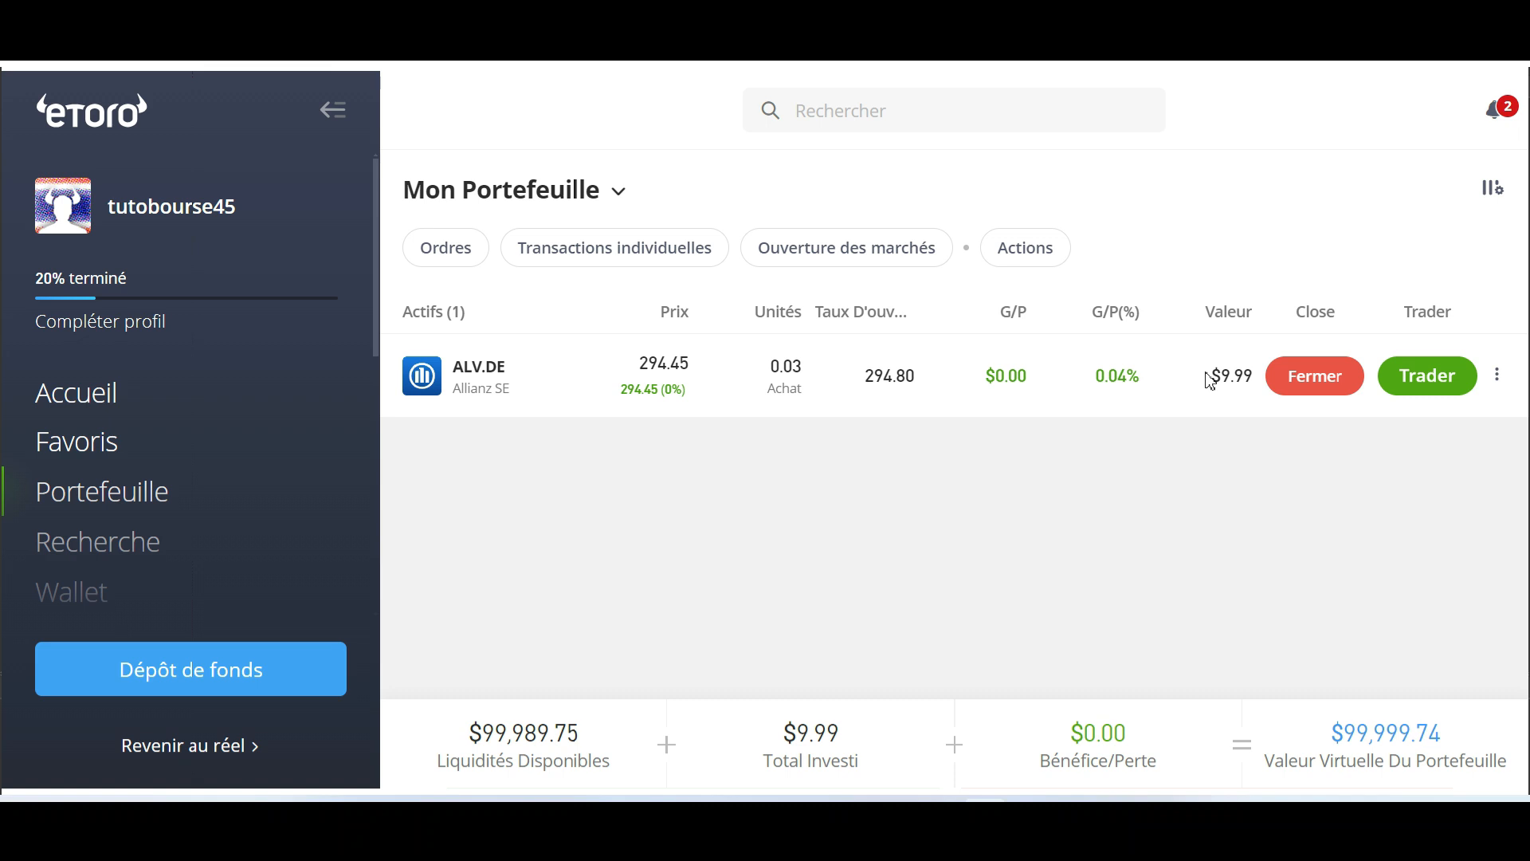
{"action": "left_click", "coordinate": [486, 377]}
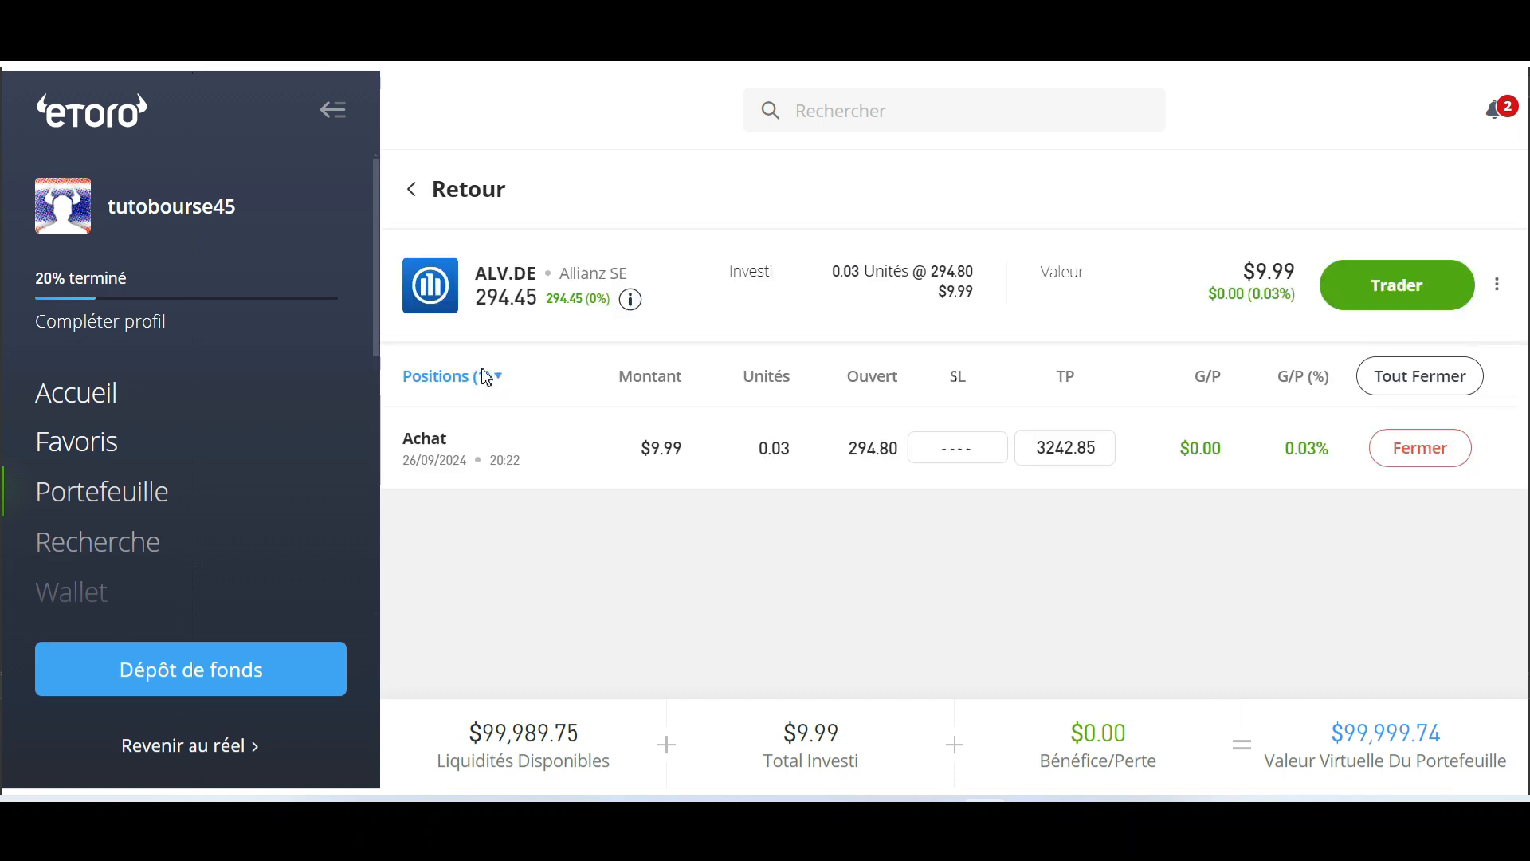
{"action": "left_click", "coordinate": [1435, 378]}
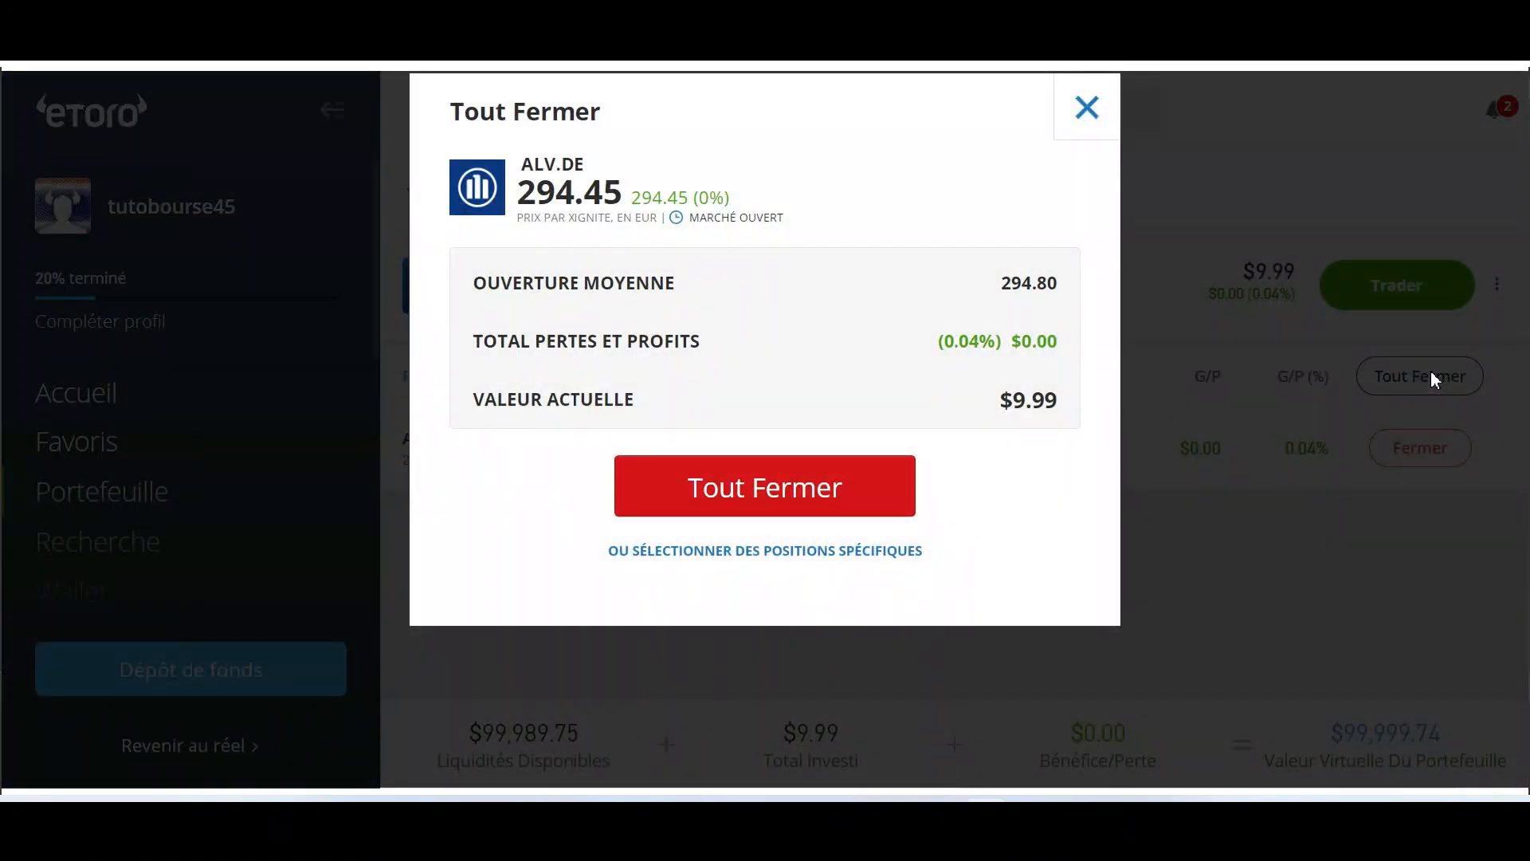
{"action": "left_click", "coordinate": [743, 485]}
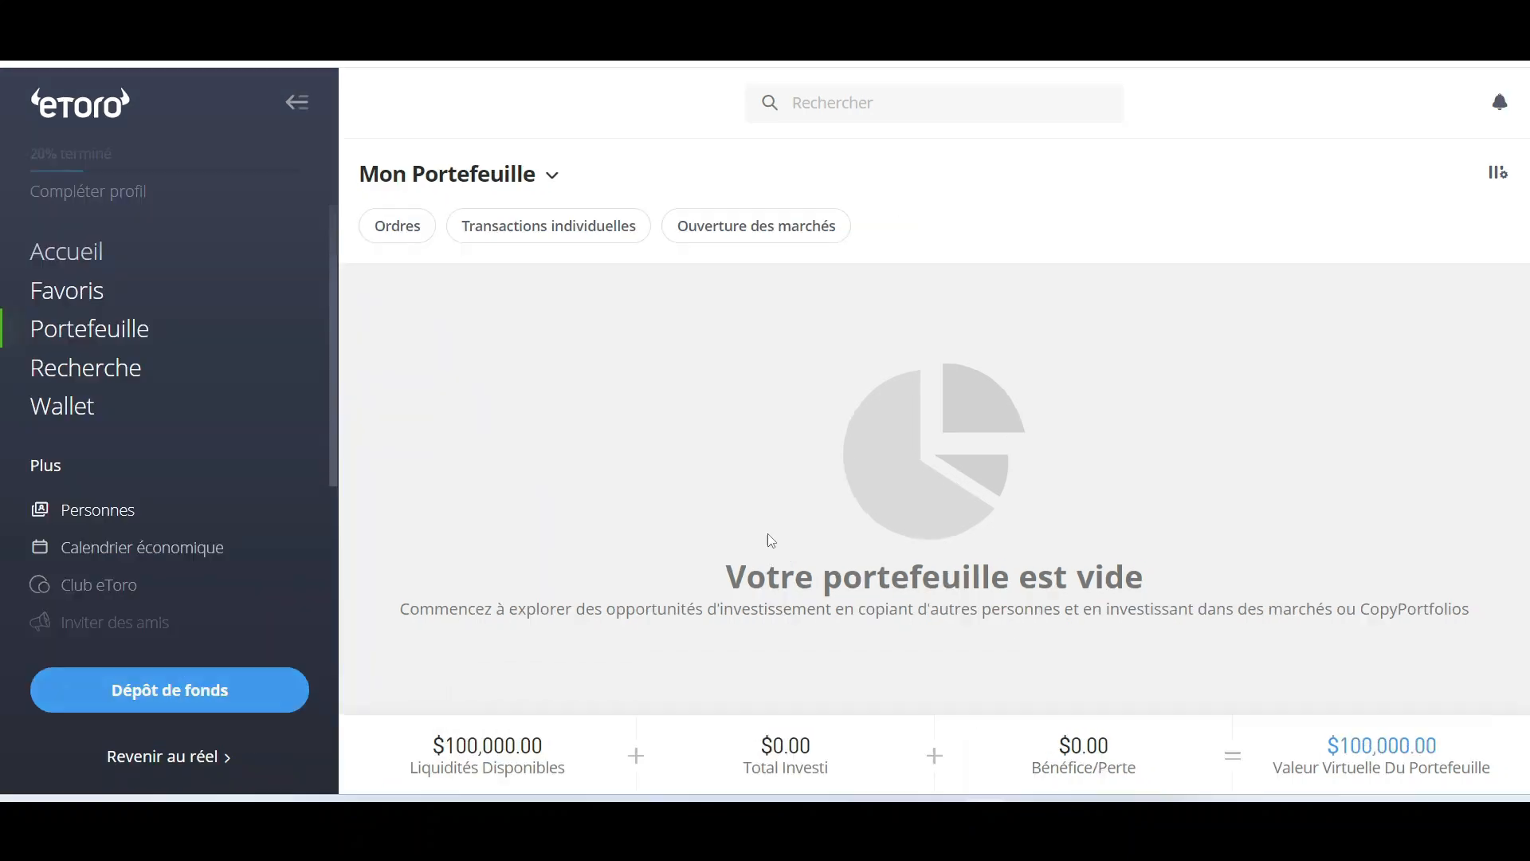
Step: Return to the Recherche market overview and look over the navigation entries under Plus, including Retirer des fonds
{"action": "left_click", "coordinate": [229, 371]}
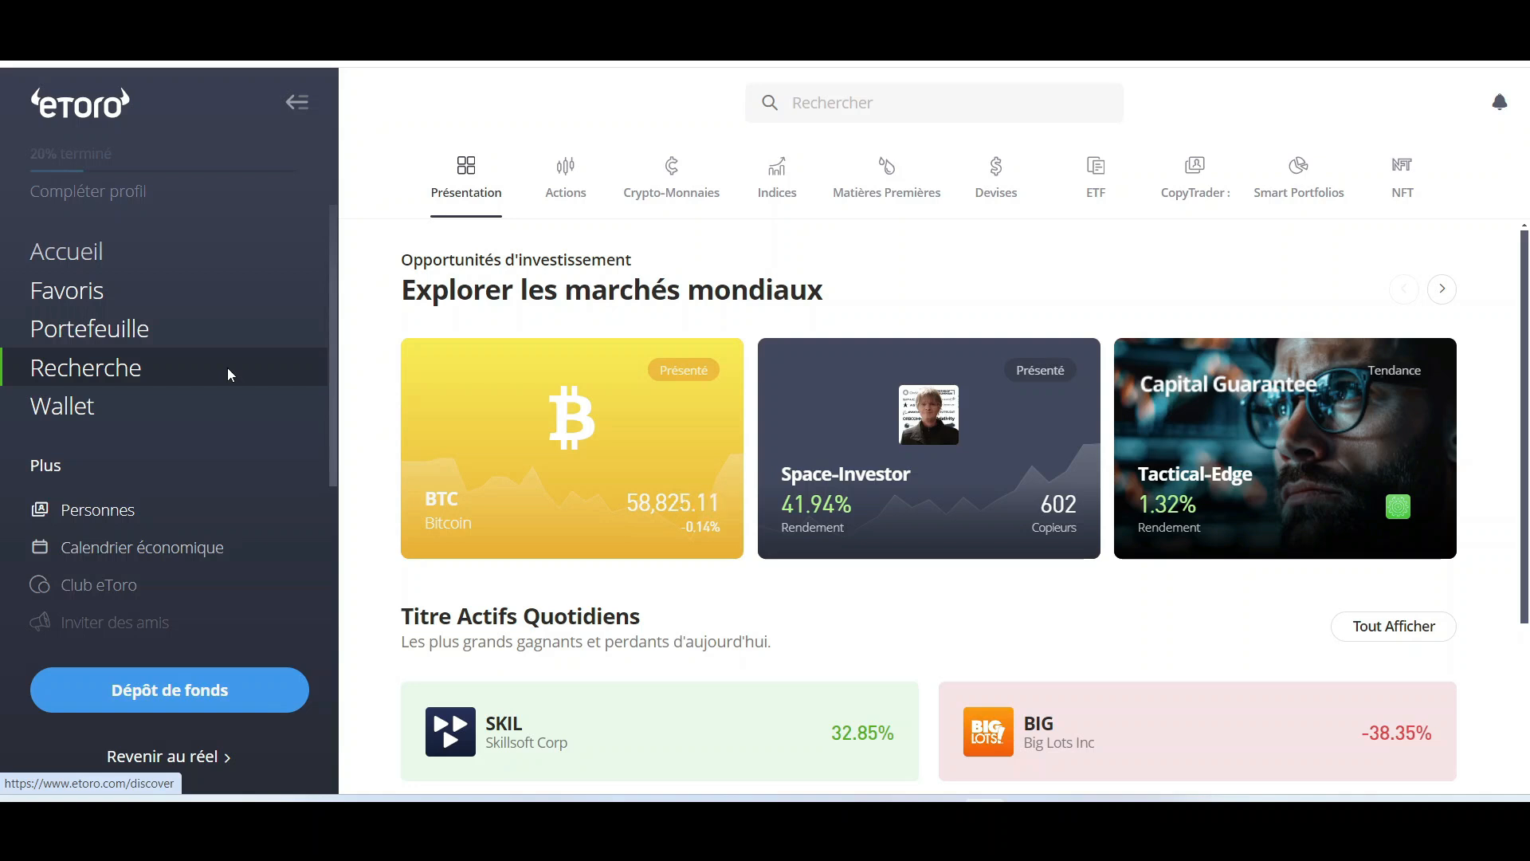
{"action": "scroll", "coordinate": [227, 367], "scroll_direction": "down", "scroll_amount": 2}
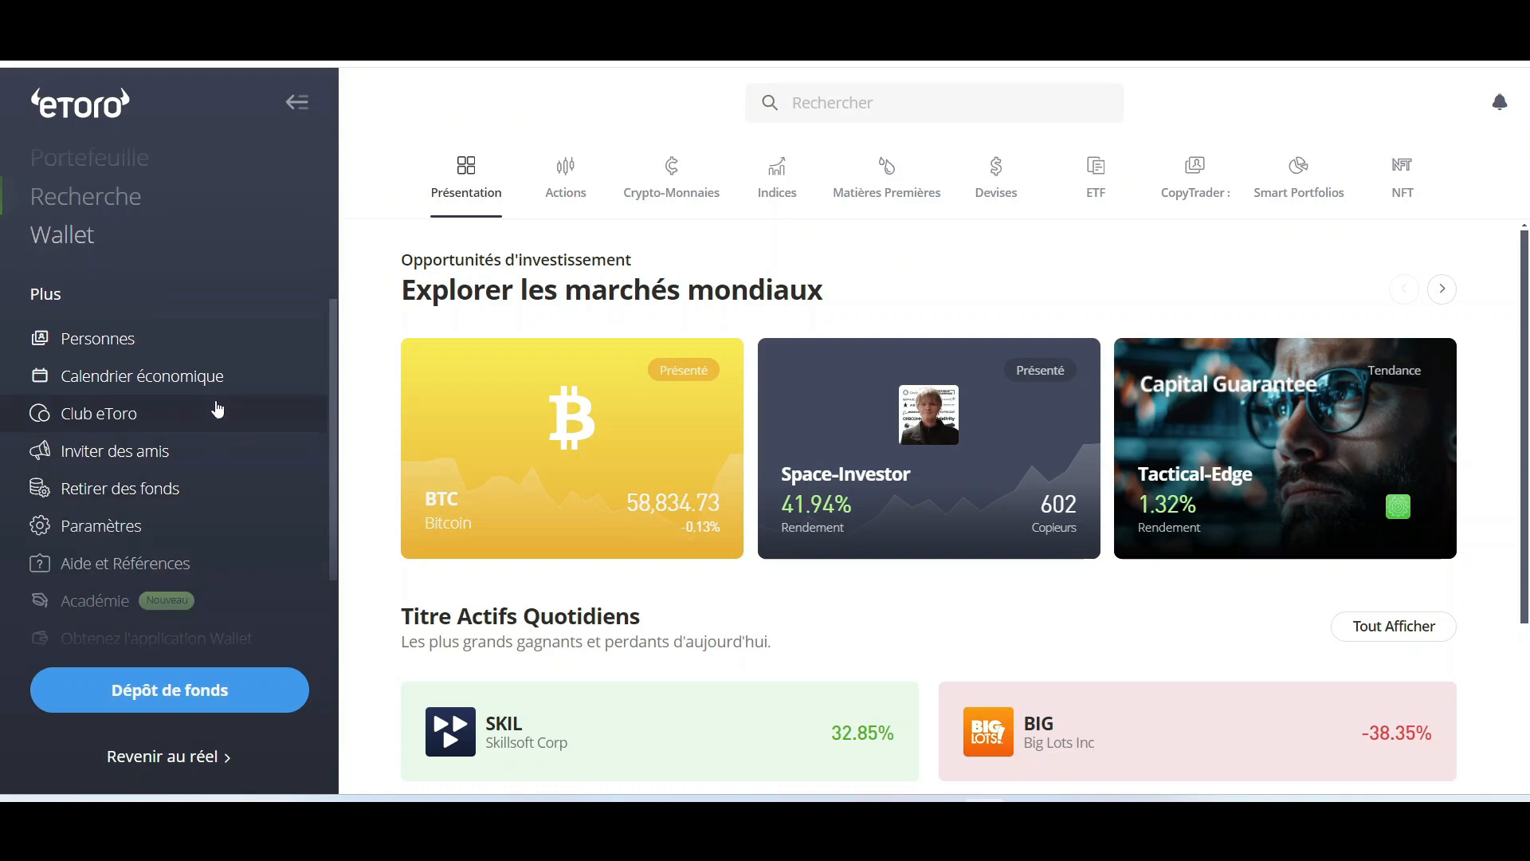
{"action": "scroll", "coordinate": [162, 485], "scroll_direction": "up", "scroll_amount": 3}
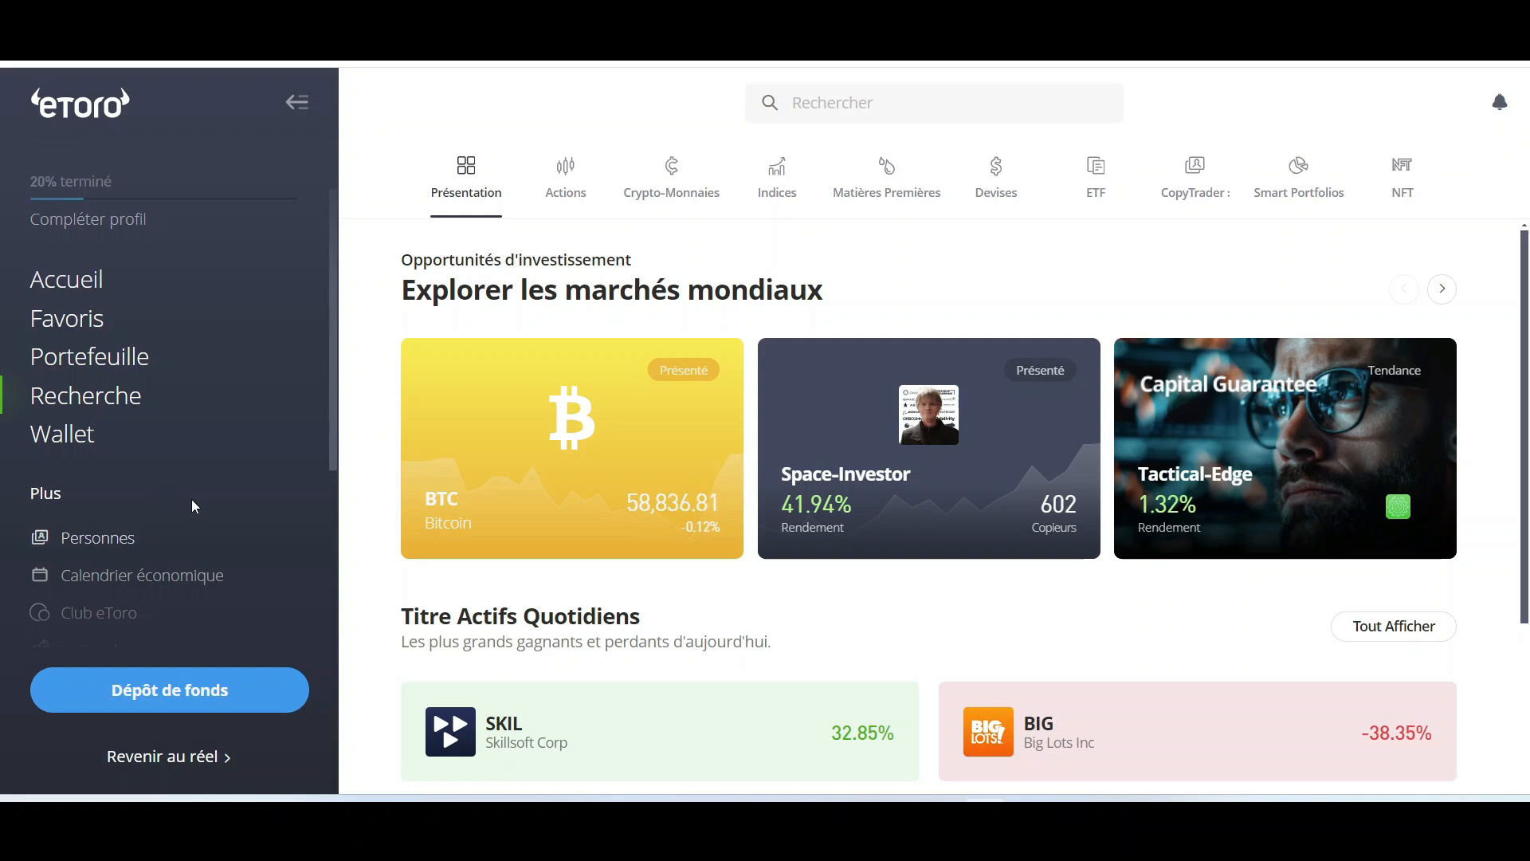
{"action": "scroll", "coordinate": [191, 503], "scroll_direction": "down", "scroll_amount": 3}
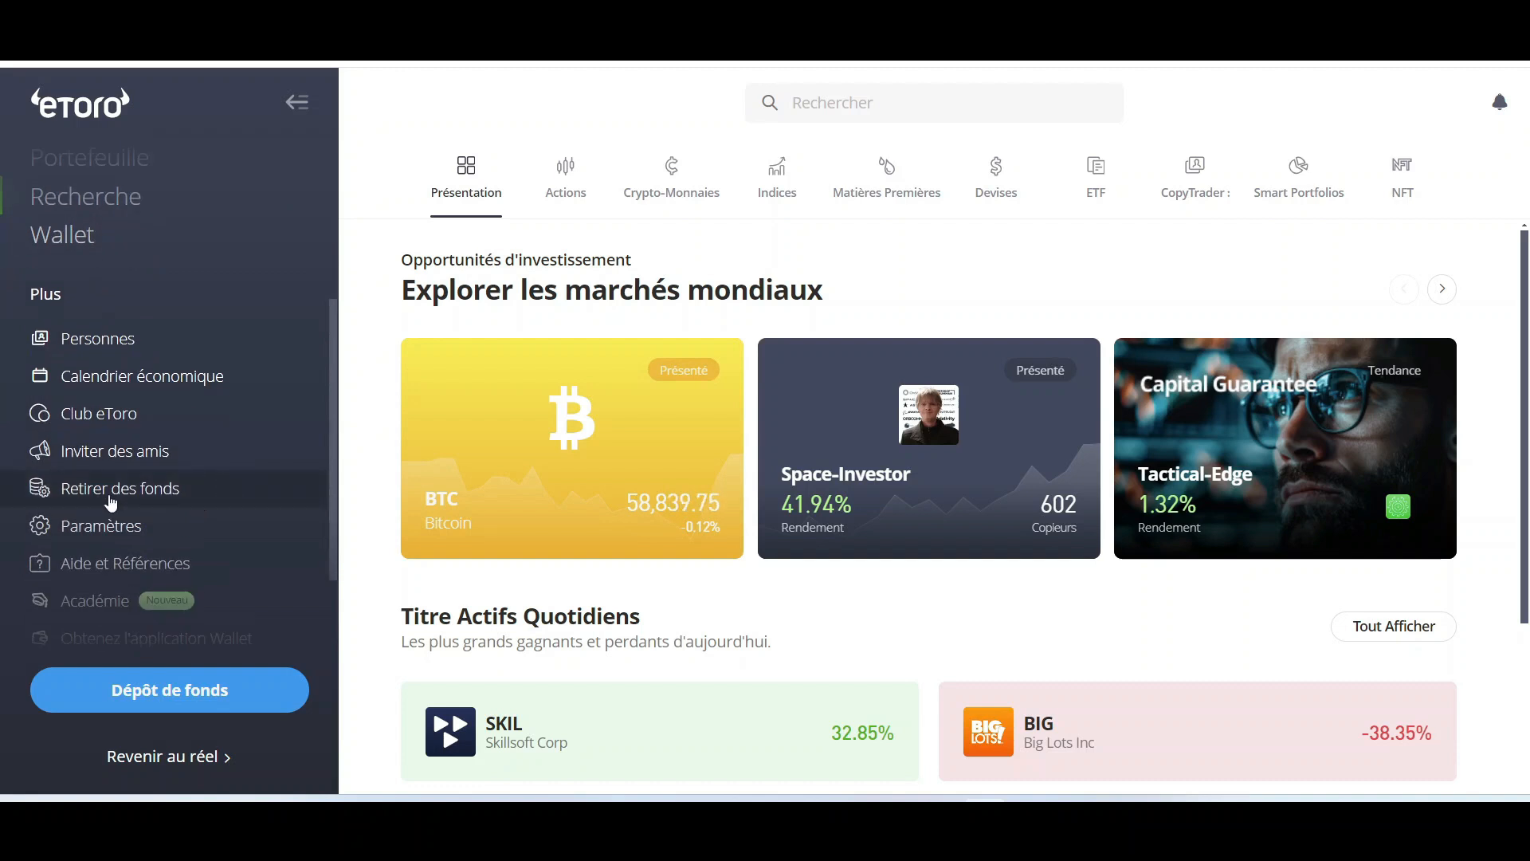